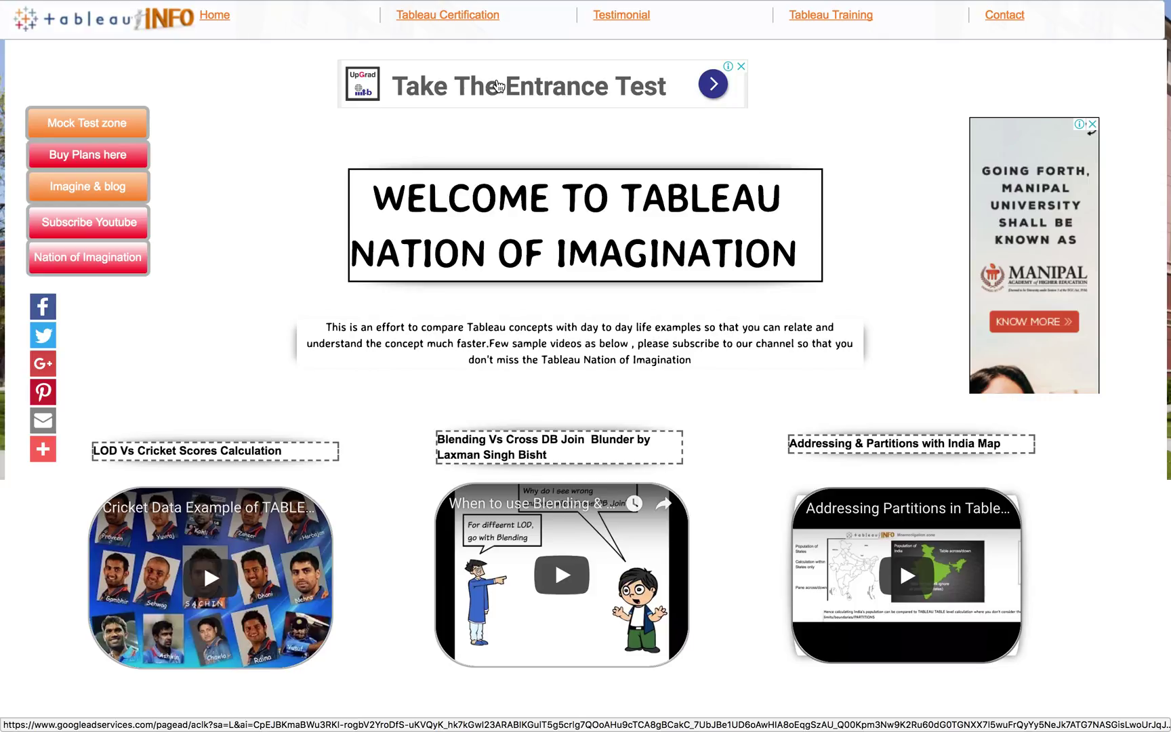
Bring up the macOS app switcher from Safari's Tableau INFO welcome page
key("super+Tab")
key("super+Tab")
key("super+Tab")
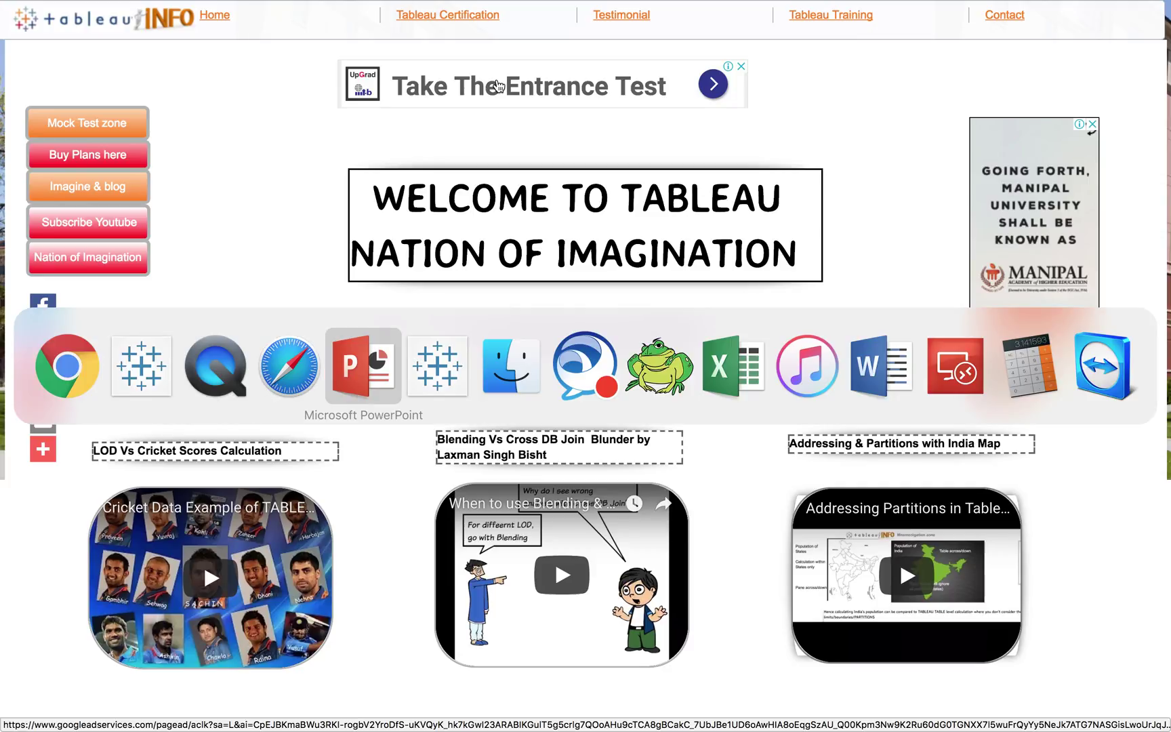
Step PowerPoint back to slide 26, 'Context Filter: Where is Dravid?', then switch to Tableau
key("Left")
key("Left")
key("Left")
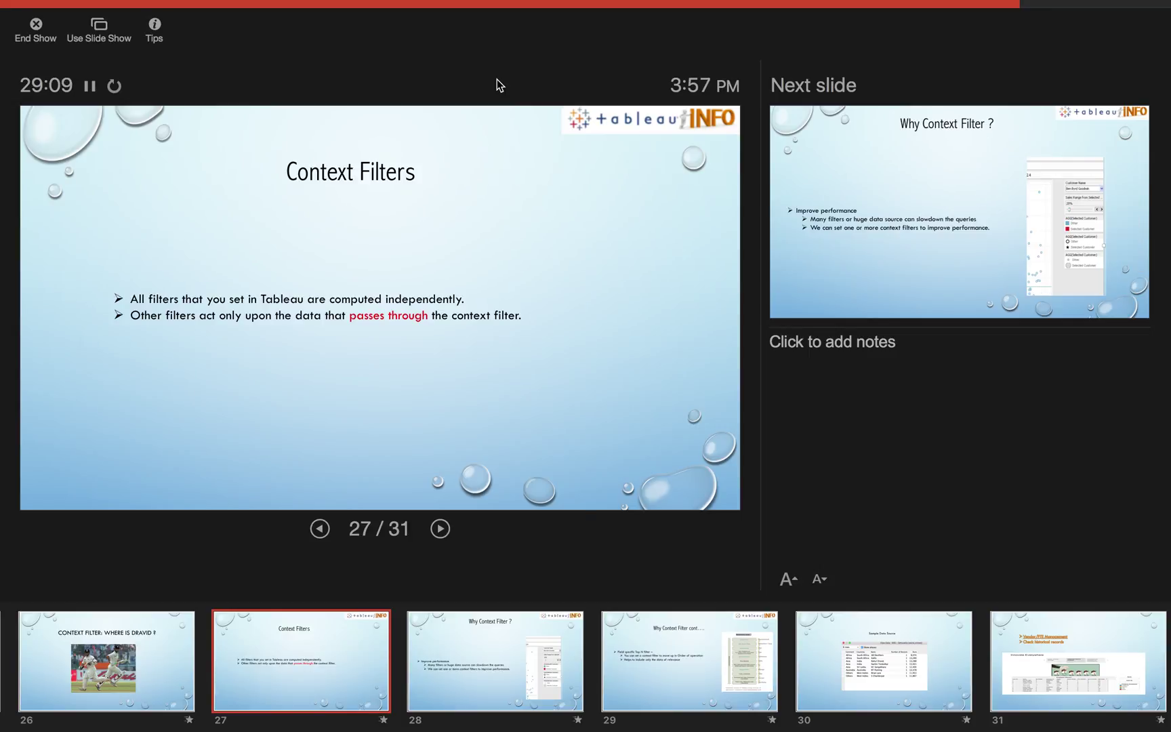
key("Left")
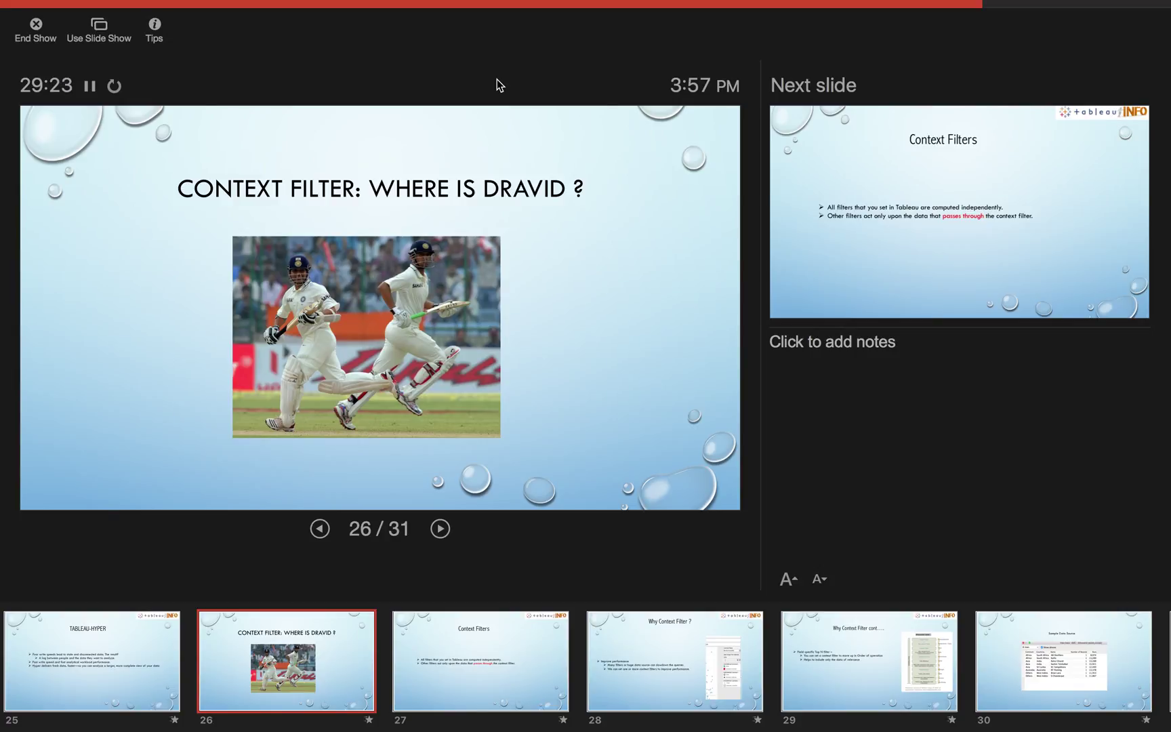
key("super+Tab")
key("super+Tab")
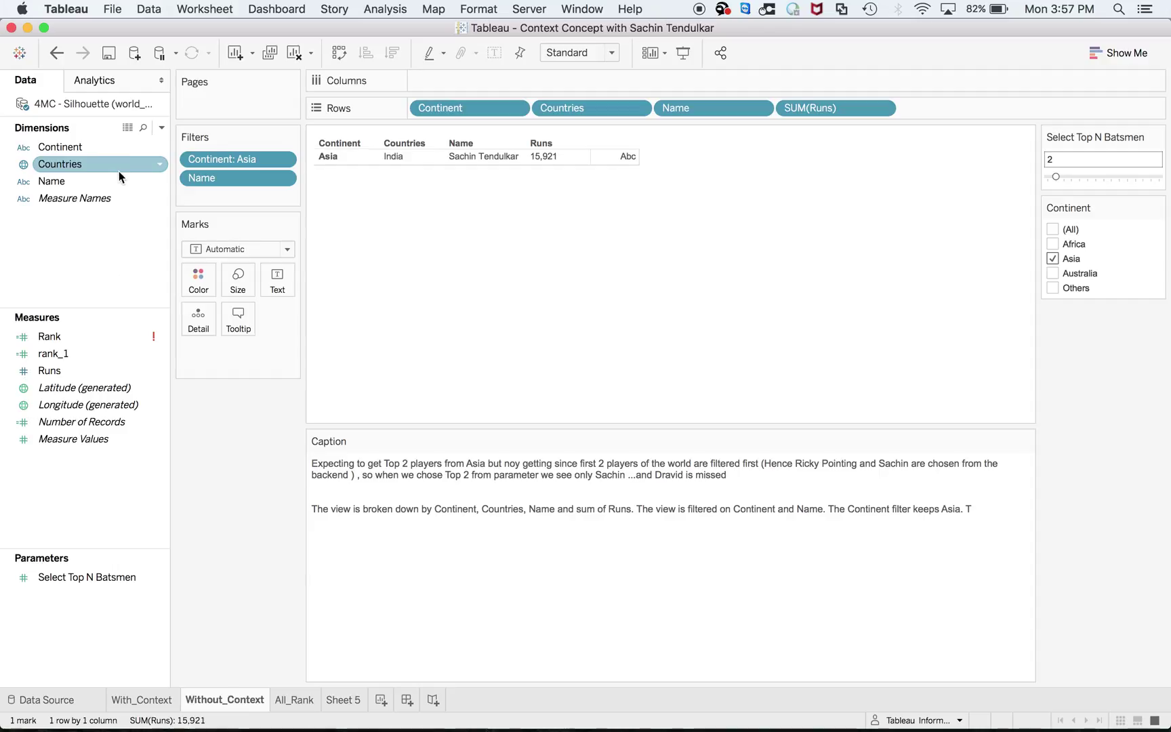
Review the eight batsmen in View Data, then open the Without_Context sheet tab's menu
left_click(128, 128)
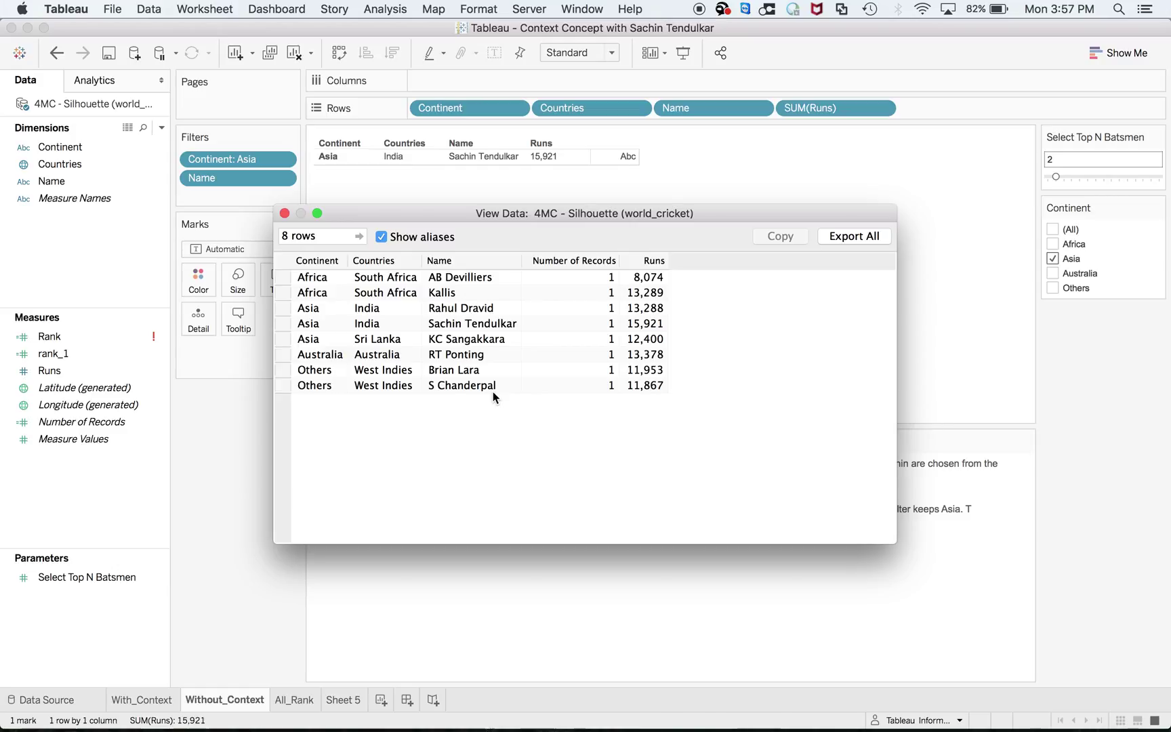
left_click(284, 214)
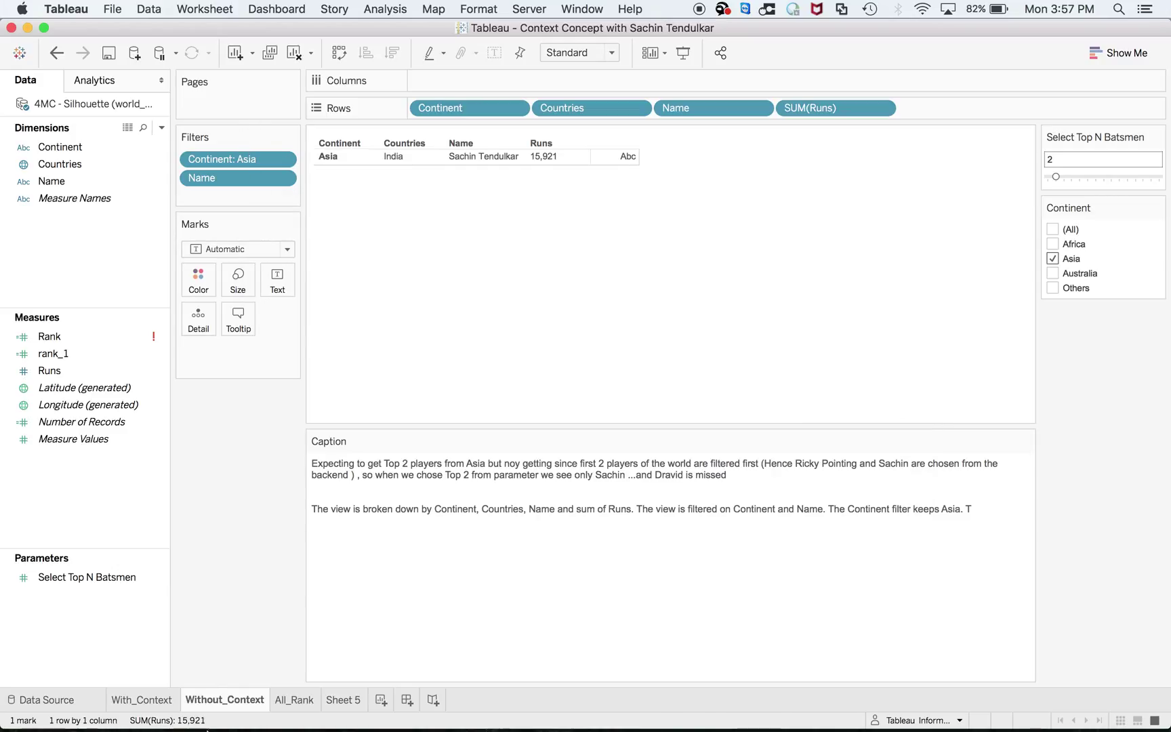
right_click(244, 702)
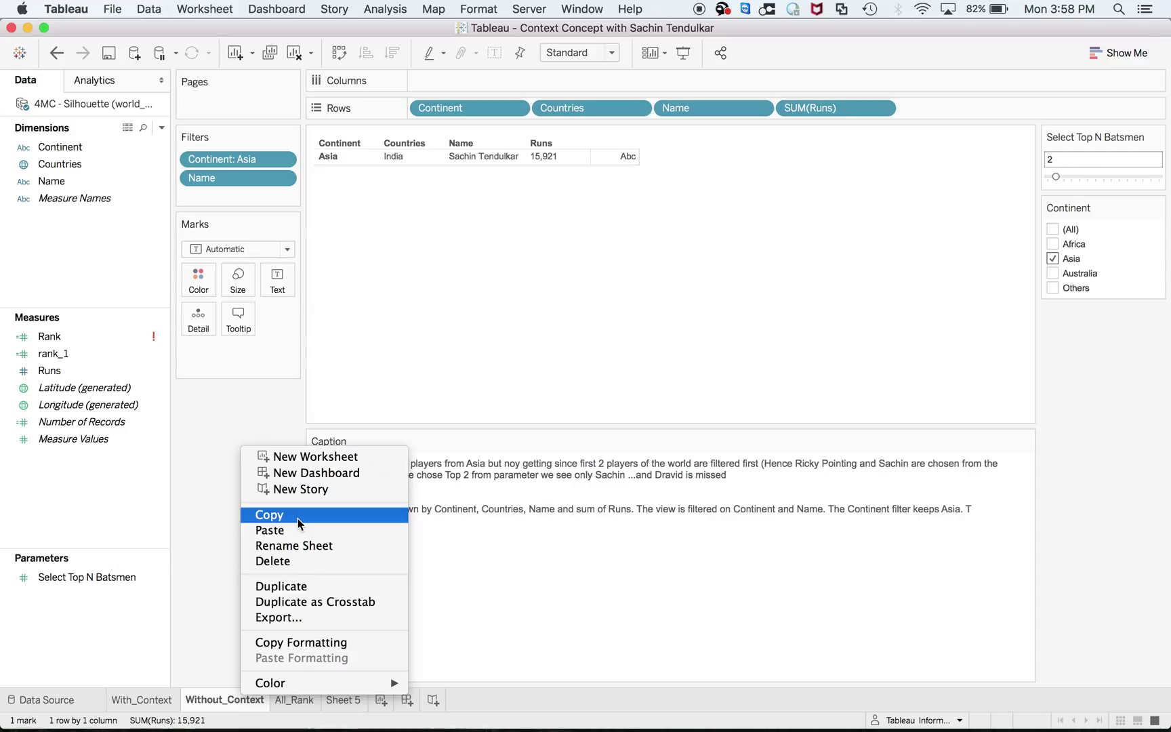
Duplicate Without_Context, remove its Continent: Asia and Name filters, and recheck the eight batsmen
left_click(302, 587)
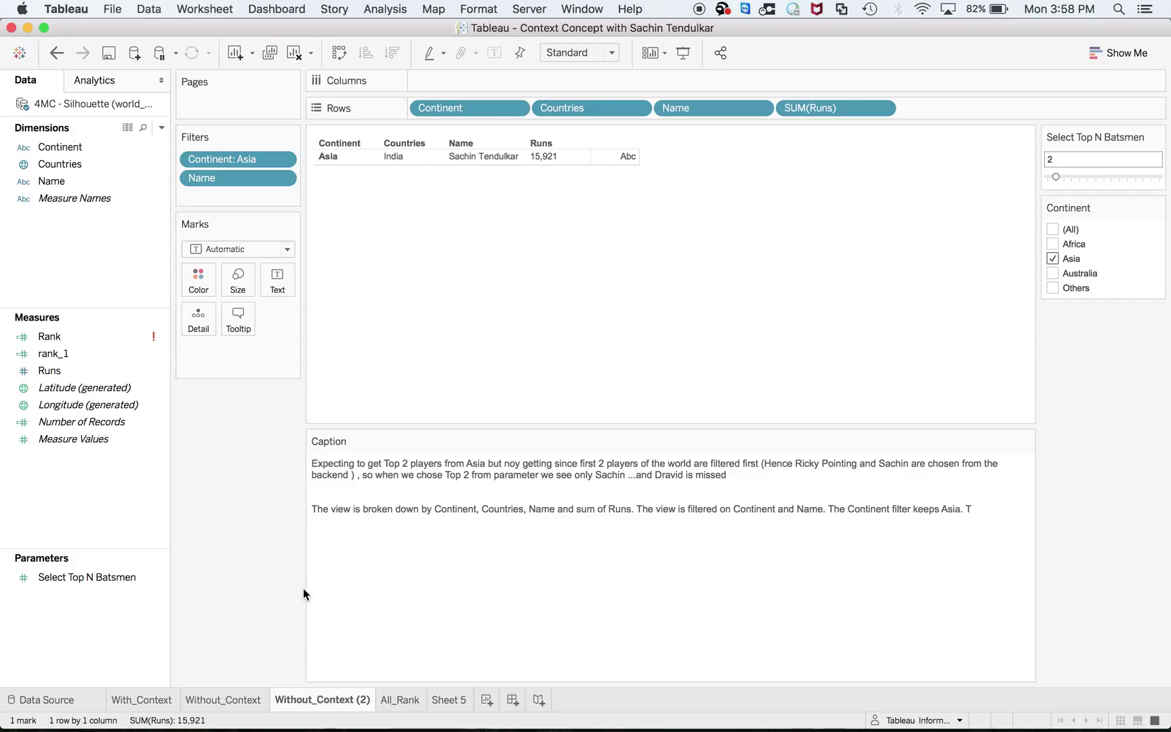
left_click(287, 162)
left_click(270, 396)
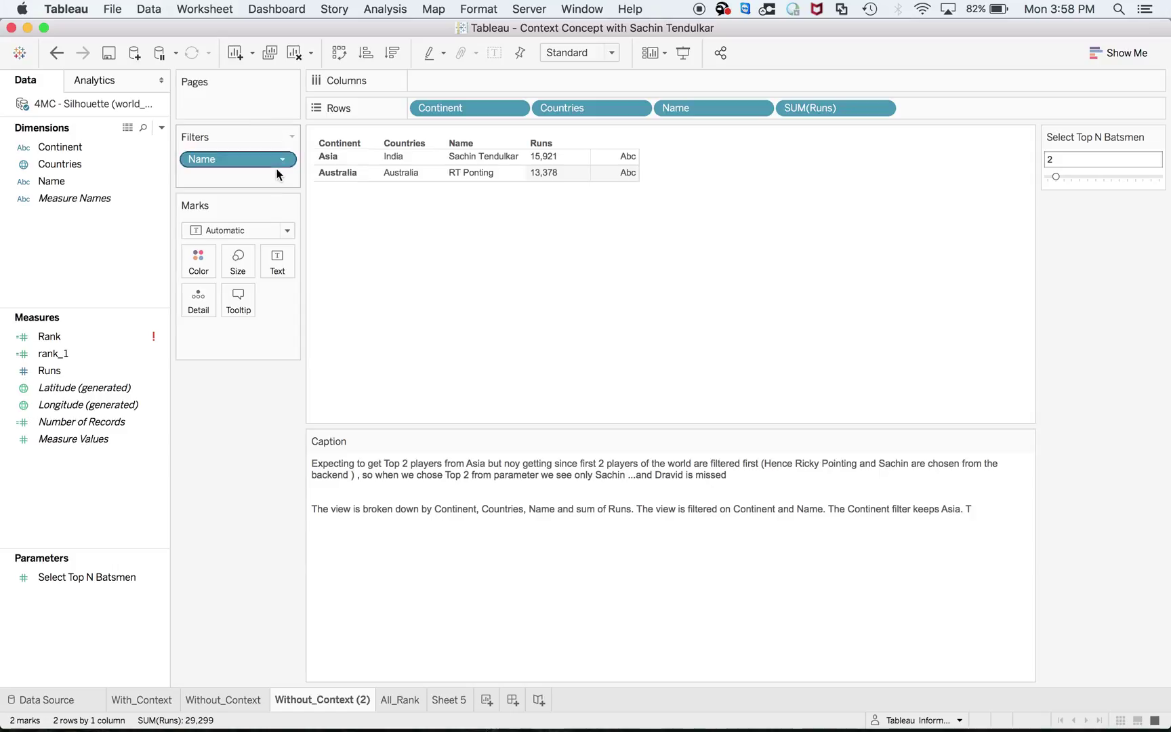
left_click(282, 160)
left_click(256, 399)
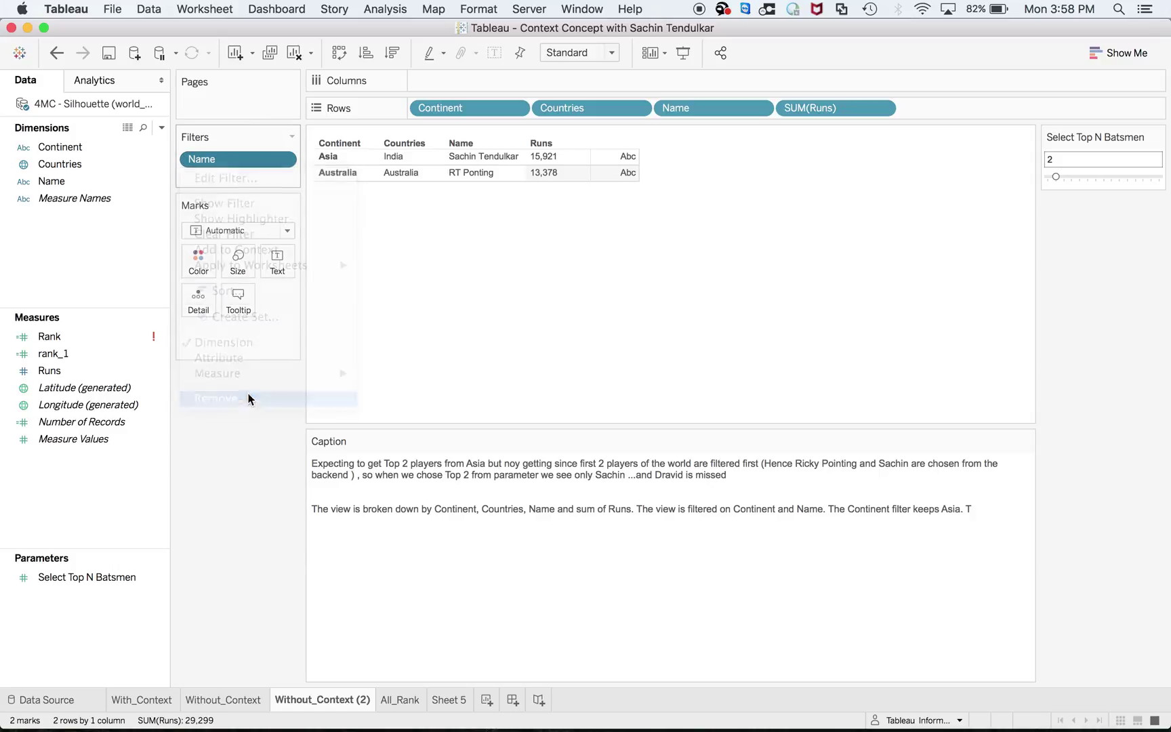
left_click(129, 130)
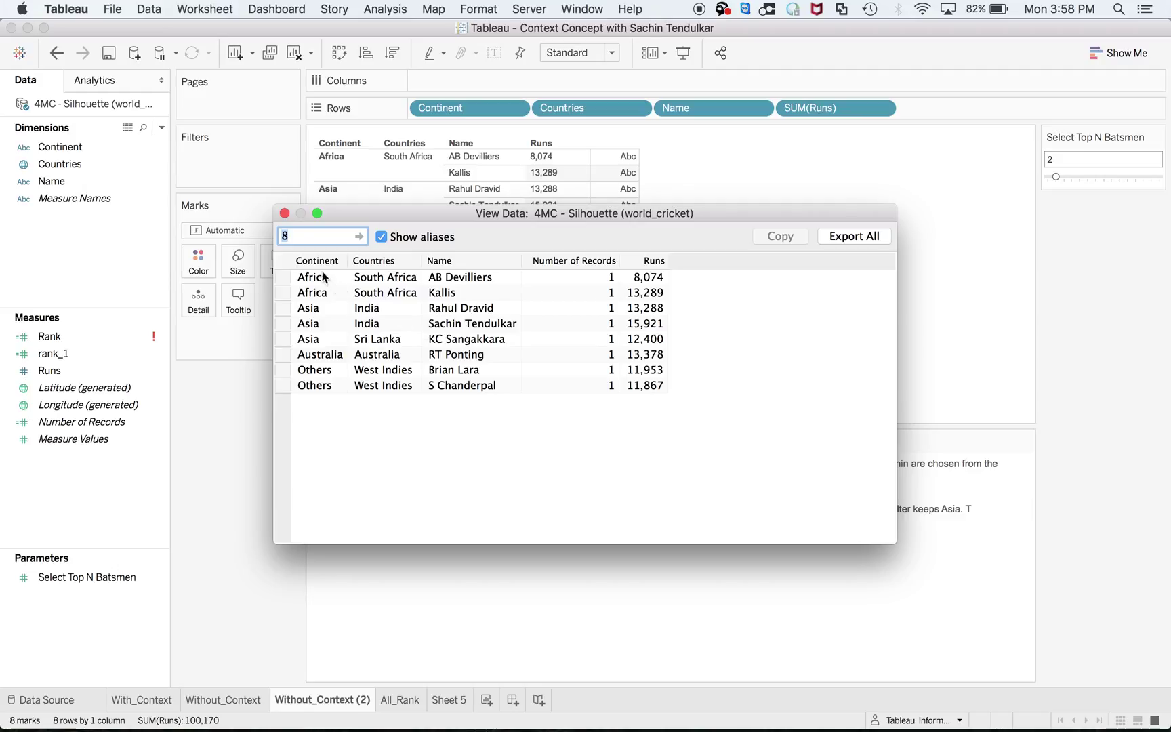
left_click(284, 214)
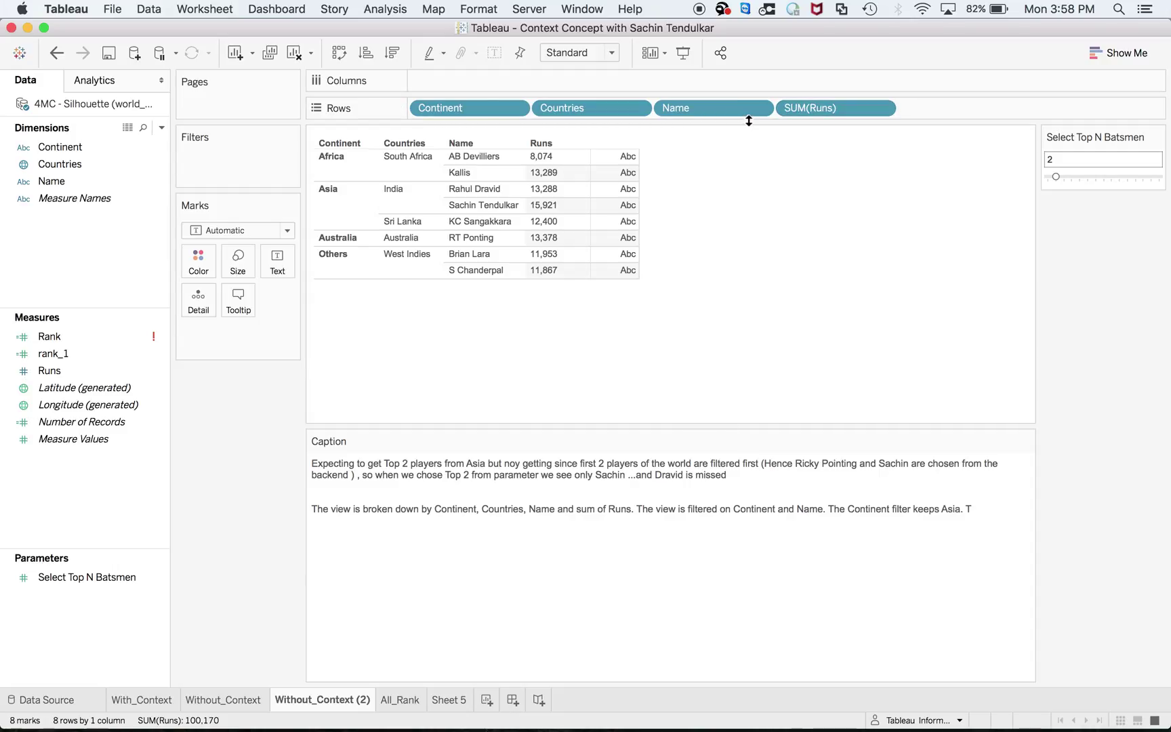
left_click(116, 585)
right_click(116, 585)
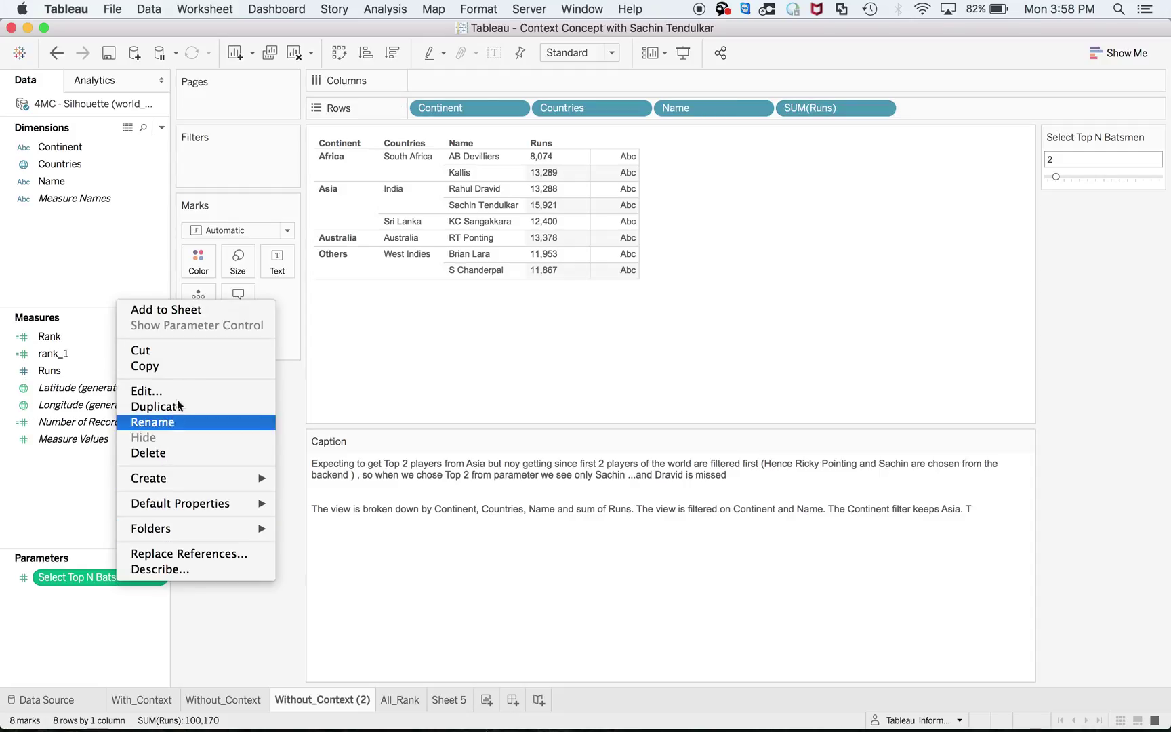
left_click(104, 293)
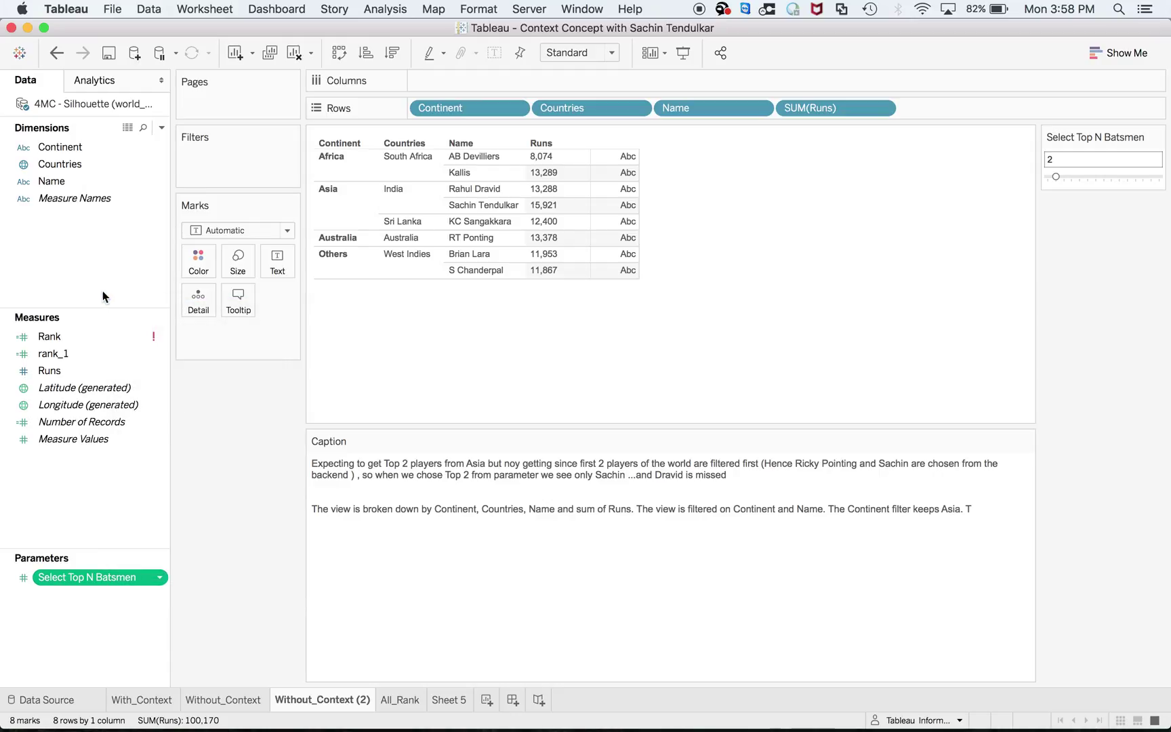
right_click(78, 582)
left_click(68, 202)
right_click(68, 203)
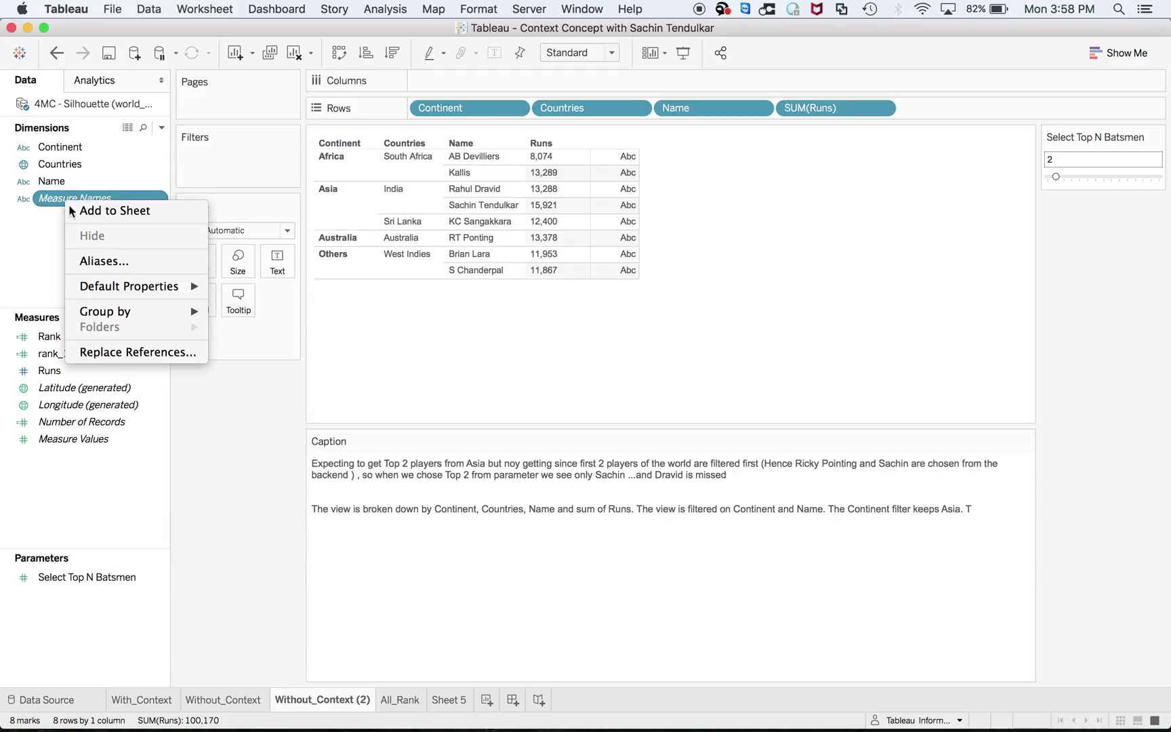
left_click(63, 147)
right_click(63, 146)
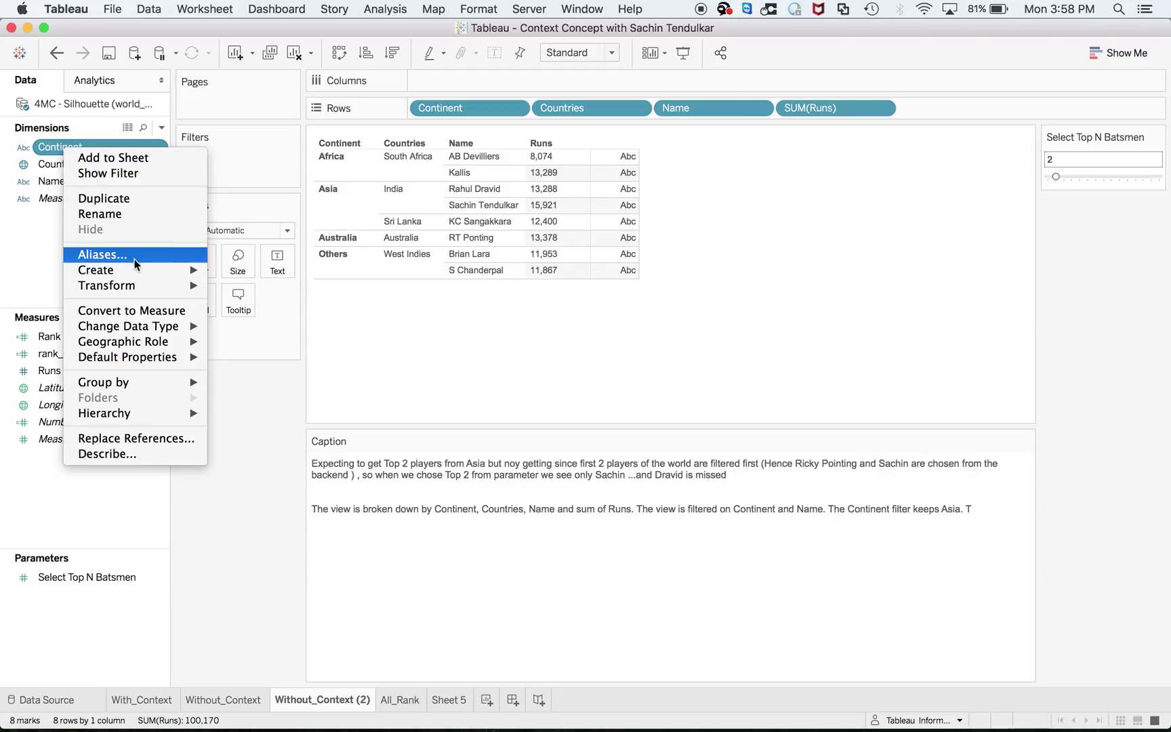
left_click(256, 329)
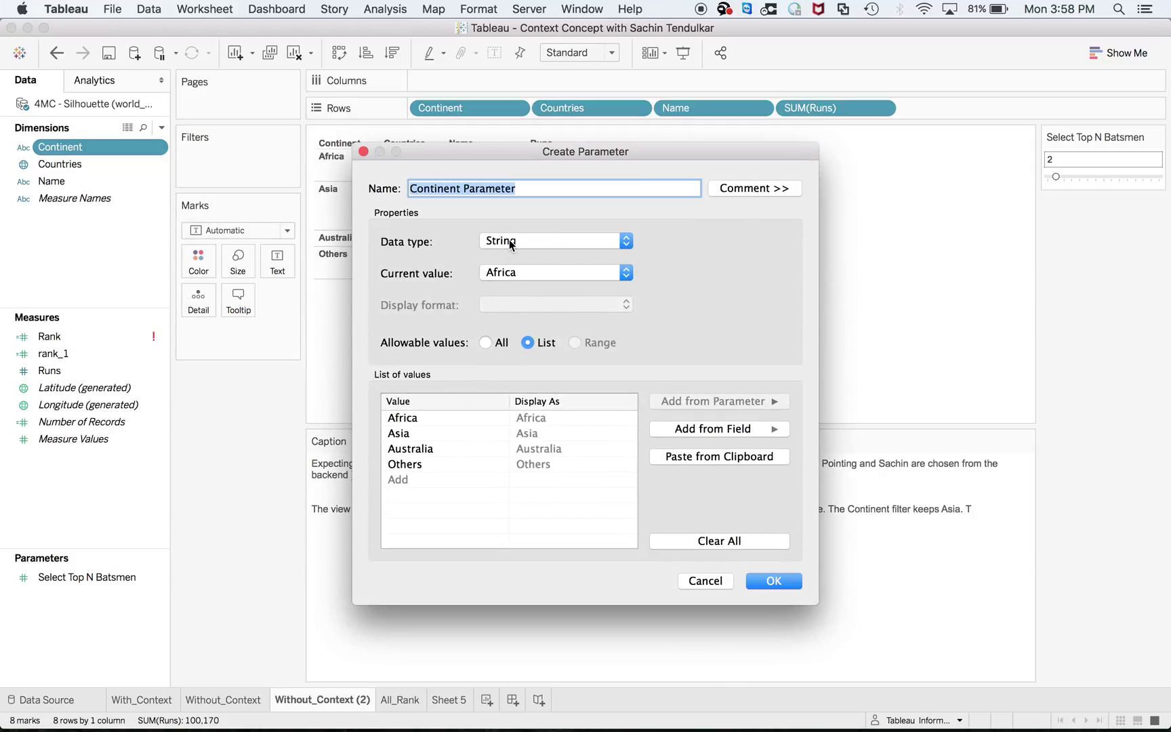
left_click(511, 242)
left_click(508, 227)
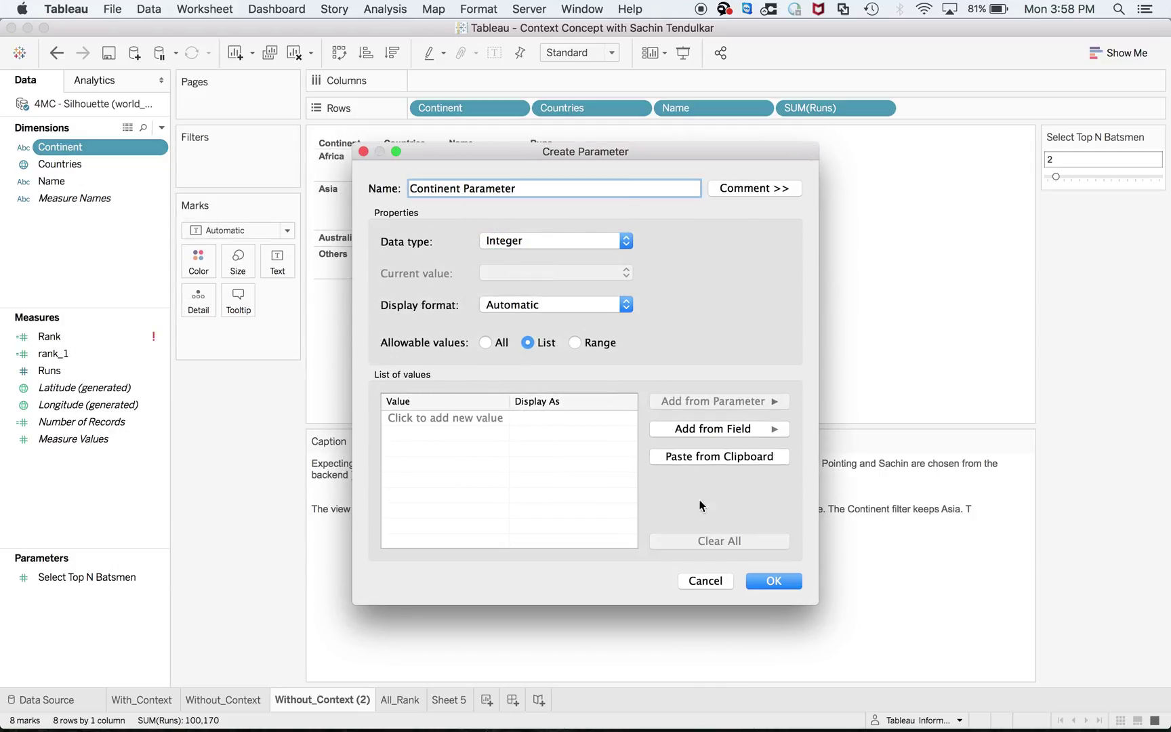
left_click(705, 581)
right_click(86, 581)
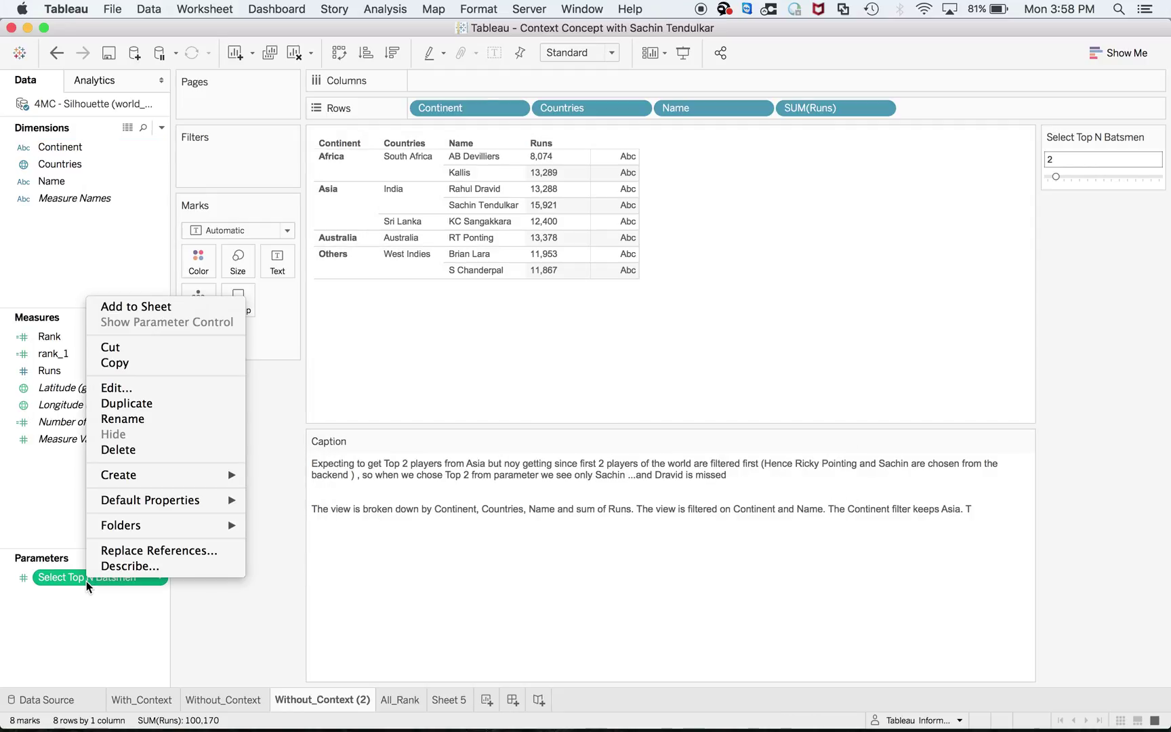
left_click(124, 389)
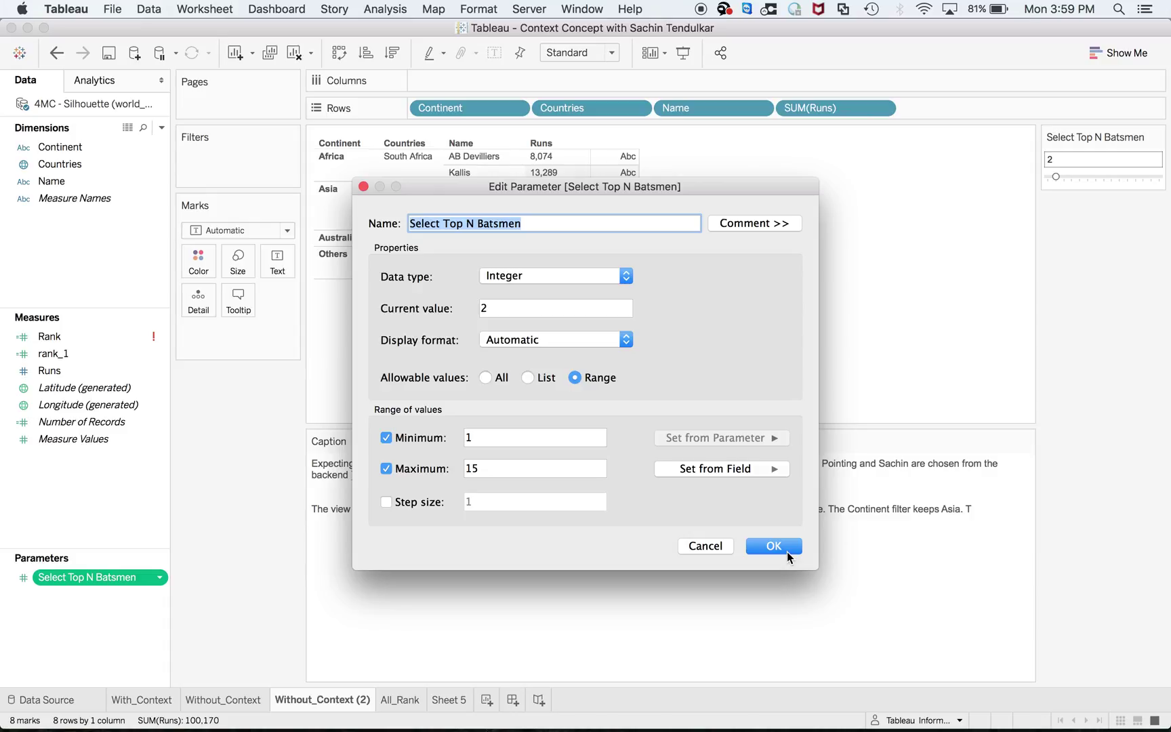
left_click(789, 557)
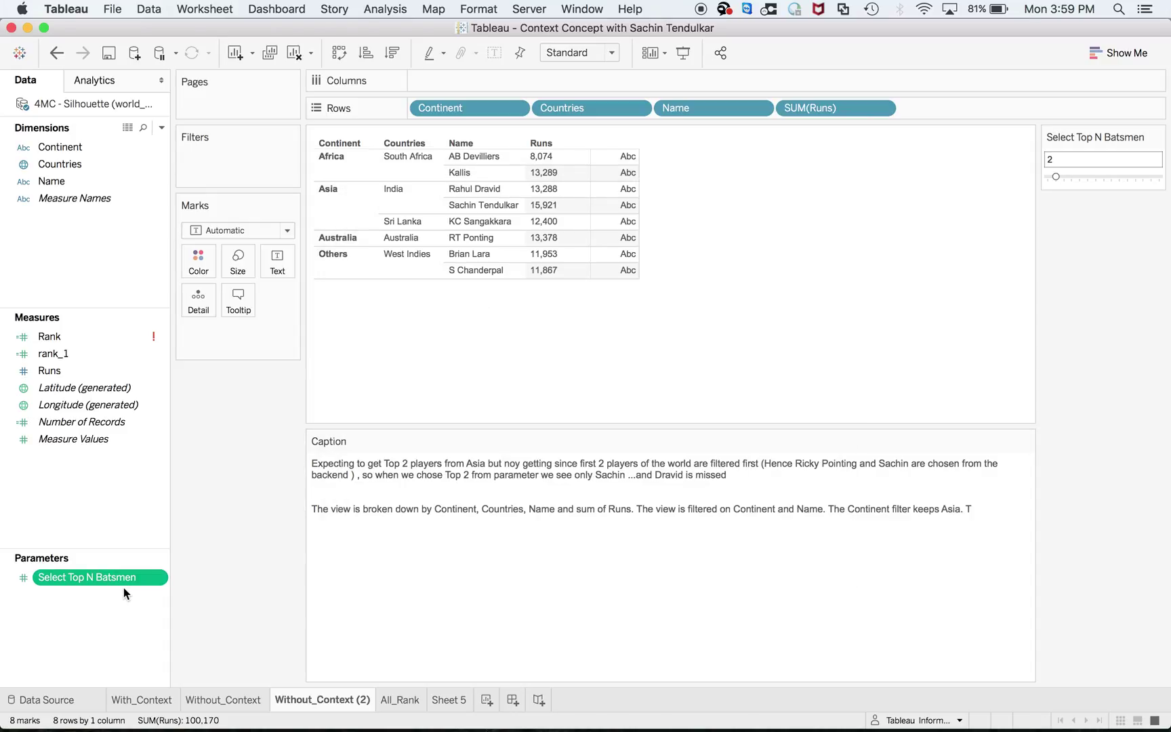
Filter Name to the top 'Select Top N Batsmen' names by Sum of Runs
left_click(763, 113)
left_click(728, 129)
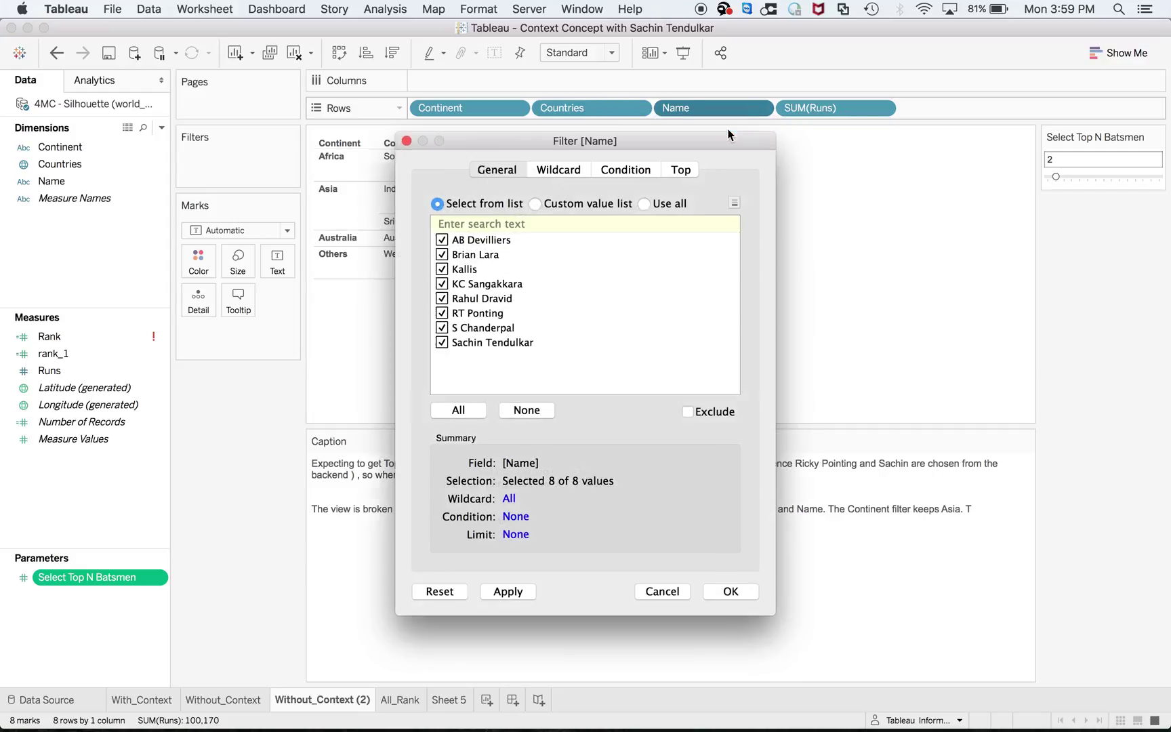
left_click(681, 170)
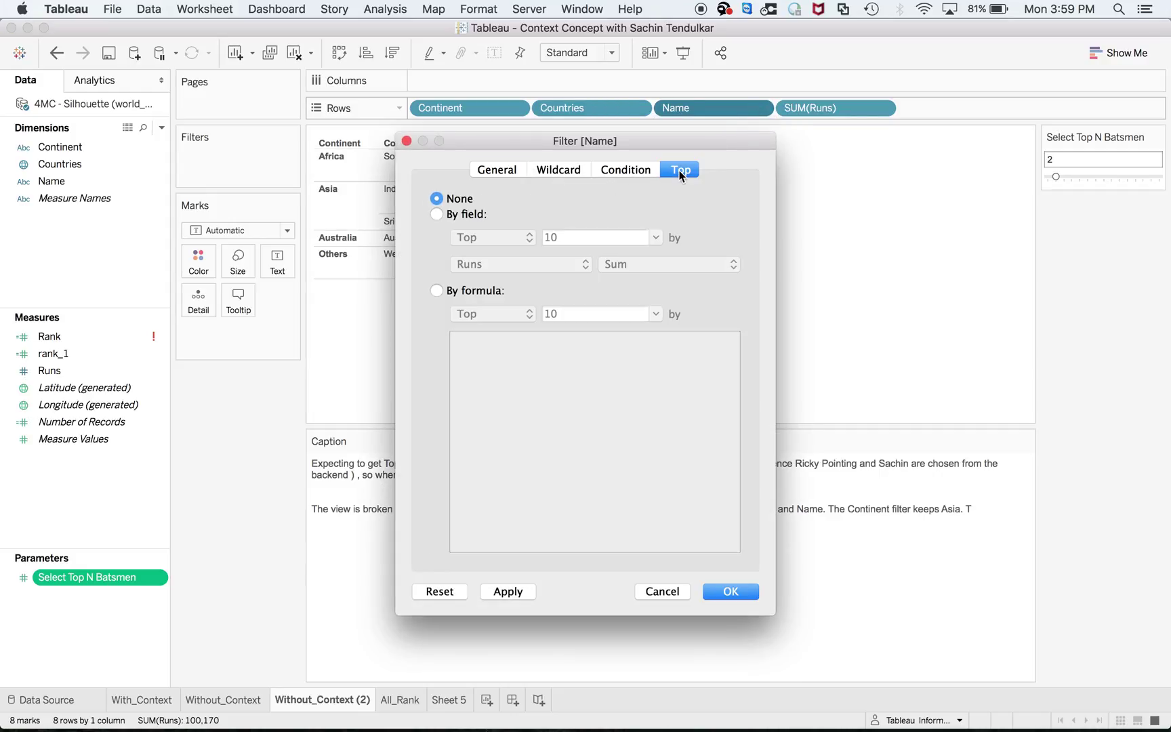
left_click(435, 214)
left_click(574, 238)
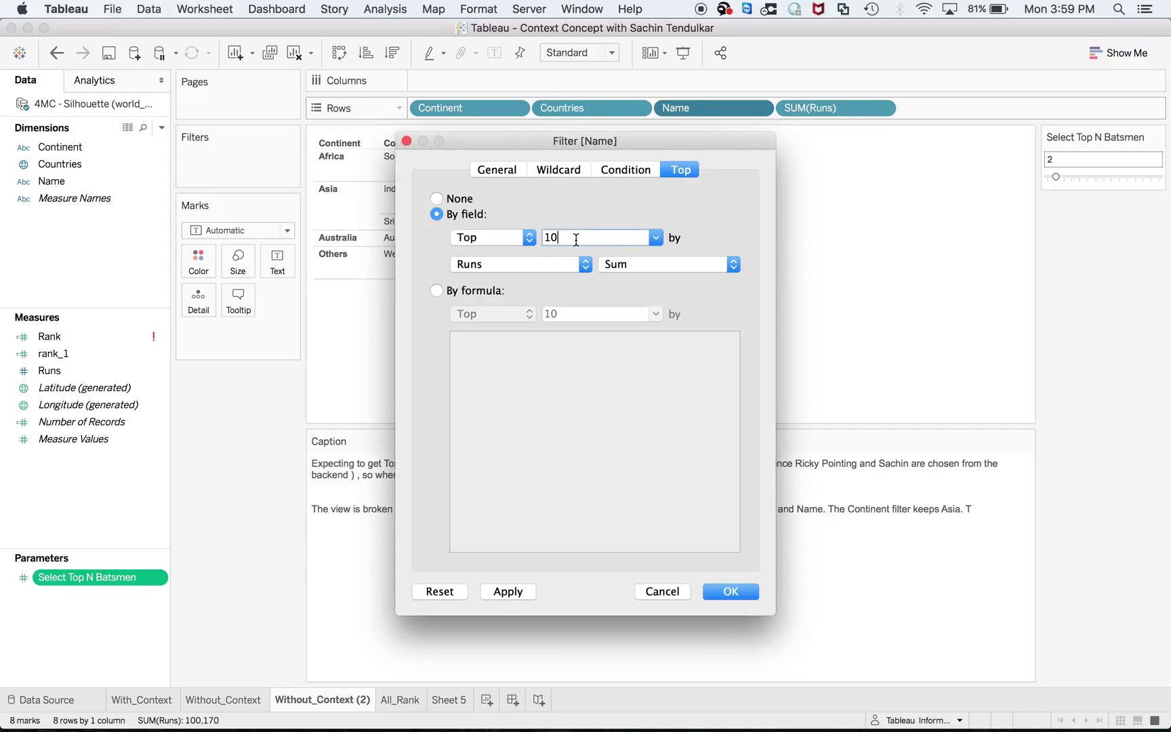
left_click(653, 240)
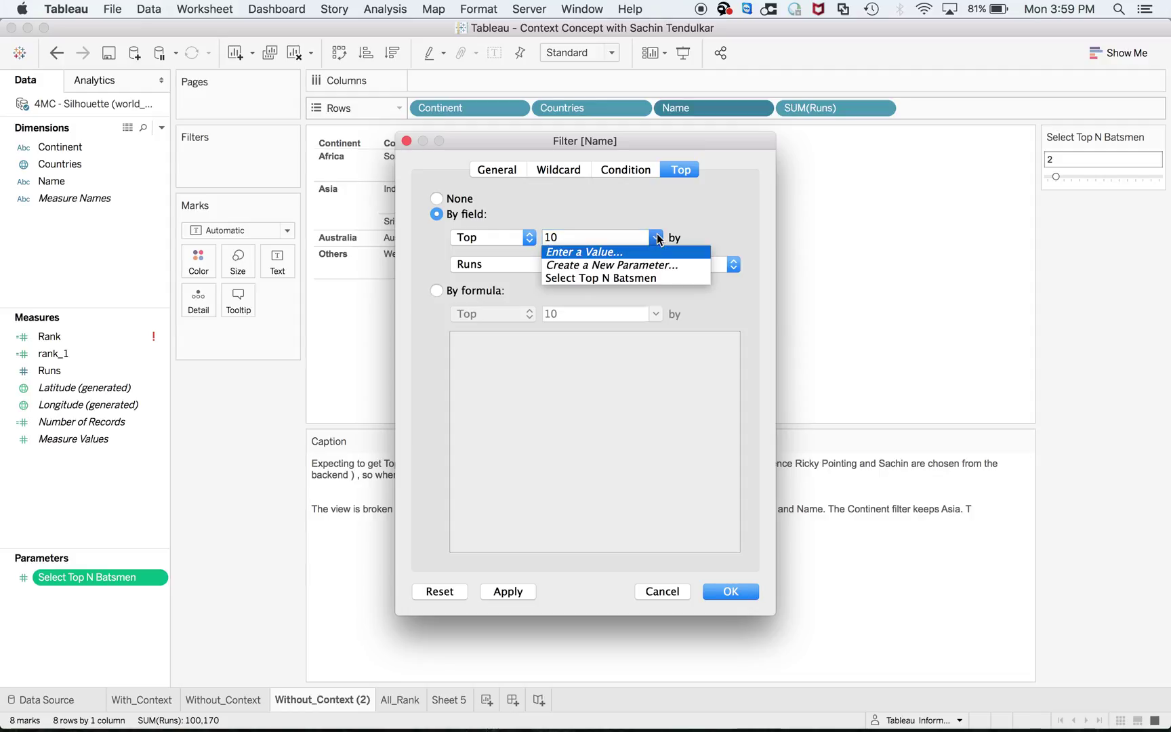
left_click(628, 278)
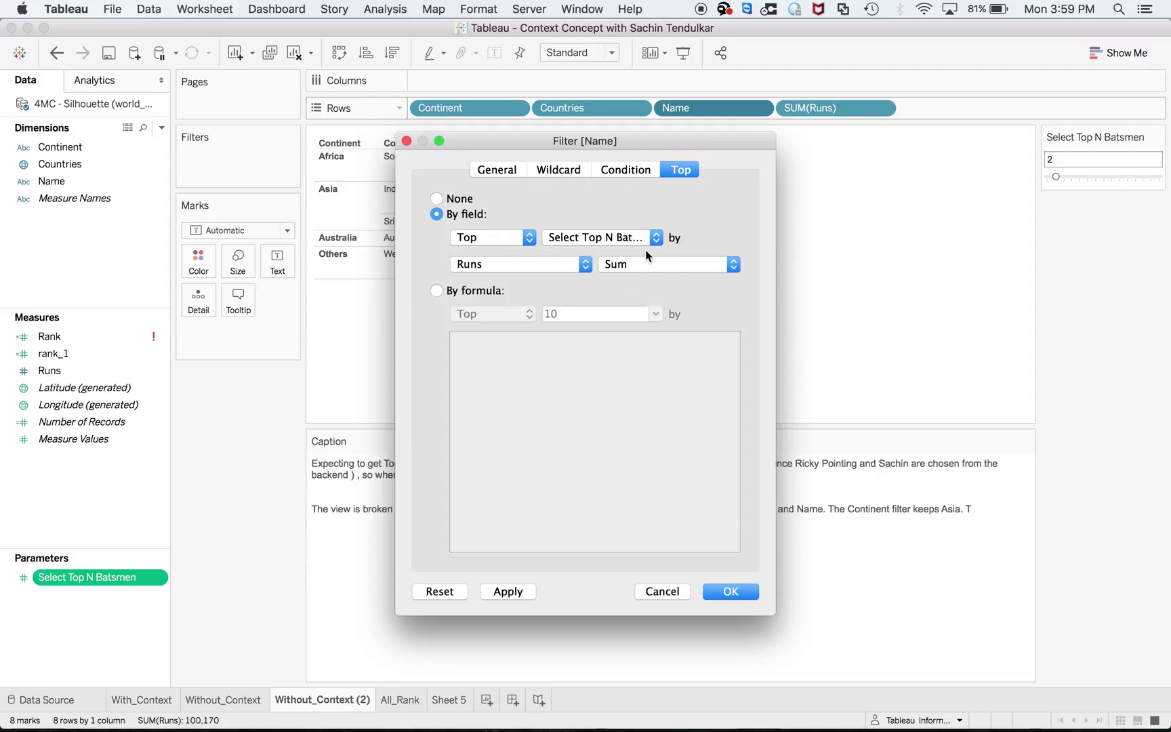
left_click(739, 593)
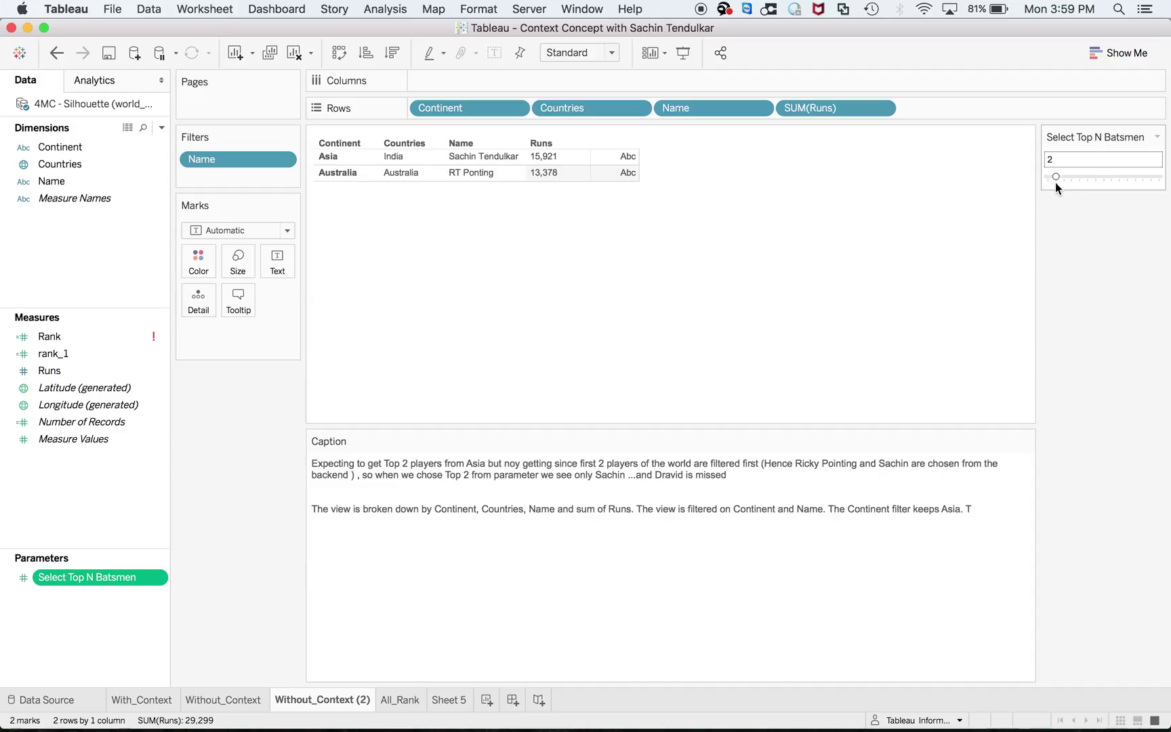
Show a Continent filter card with all five continents kept, then view the eight-batsman data
right_click(98, 154)
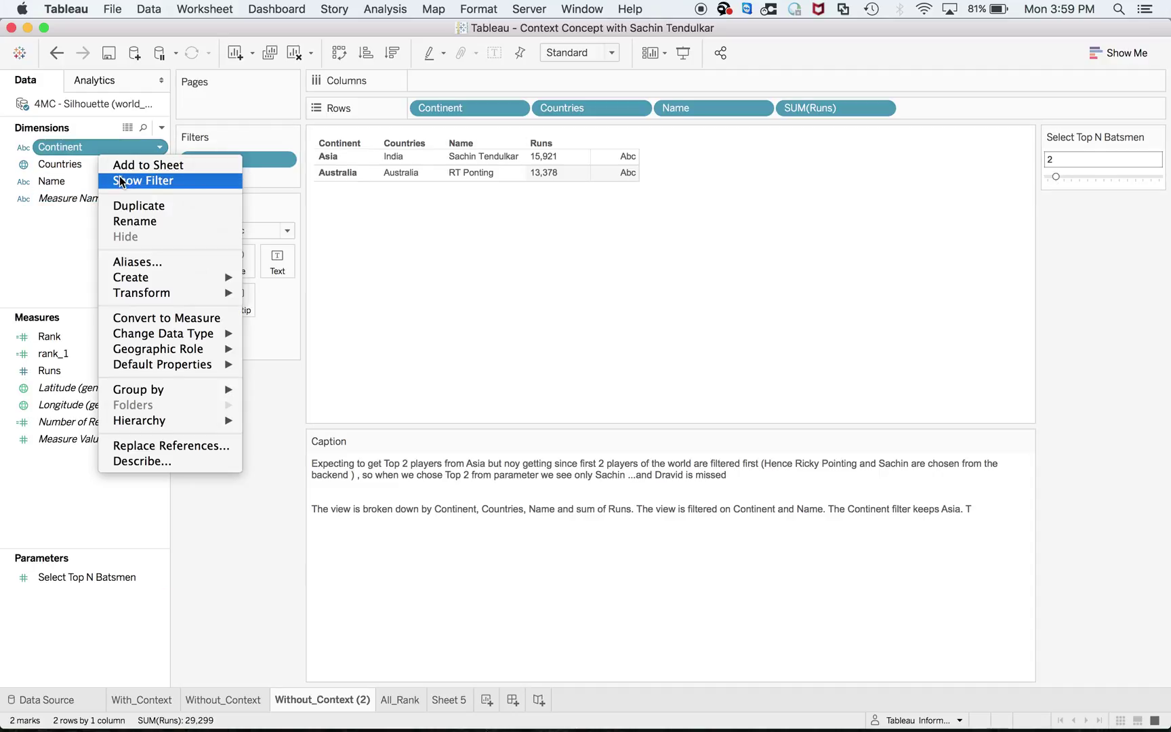
left_click(120, 180)
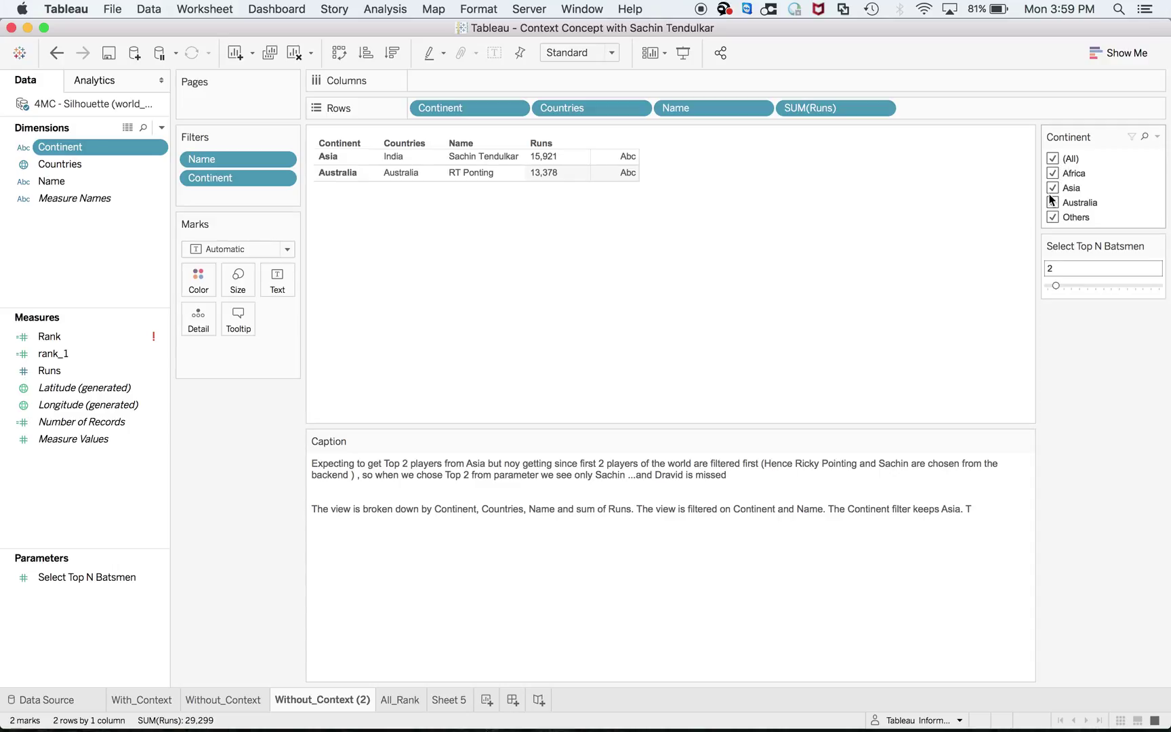
left_click(128, 127)
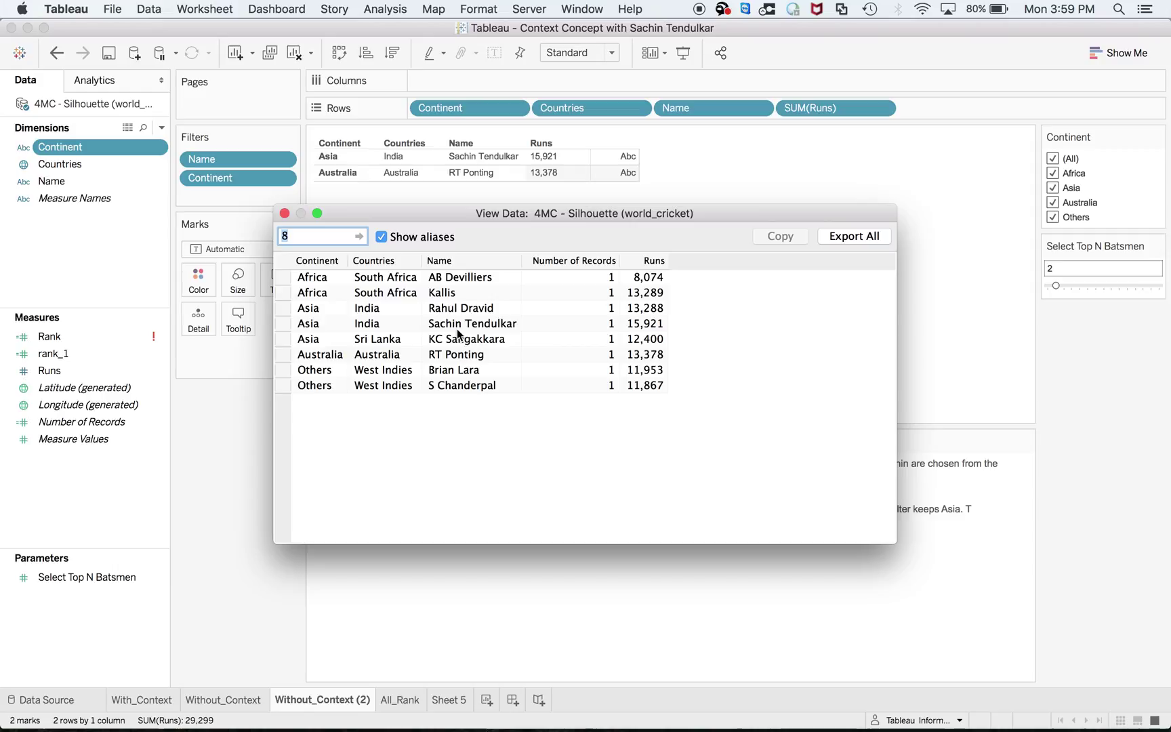
Close the data view and narrow the Continent filter from (All) to Asia only
left_click(285, 214)
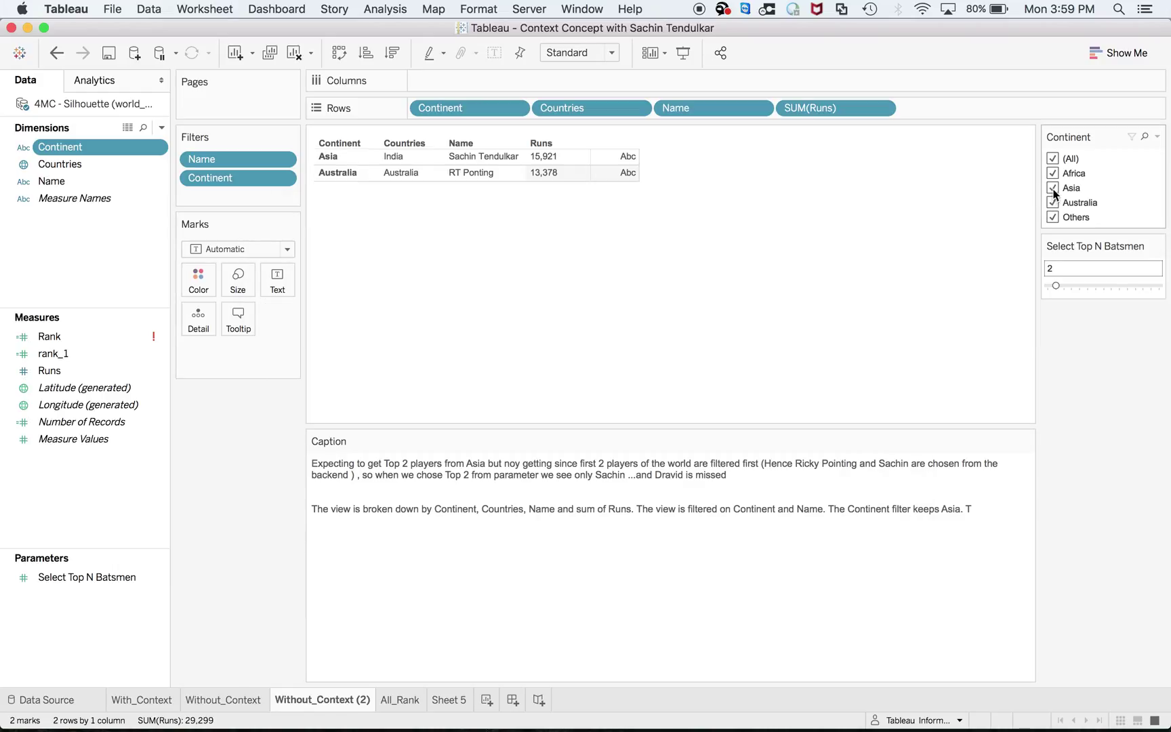
key("super+Tab")
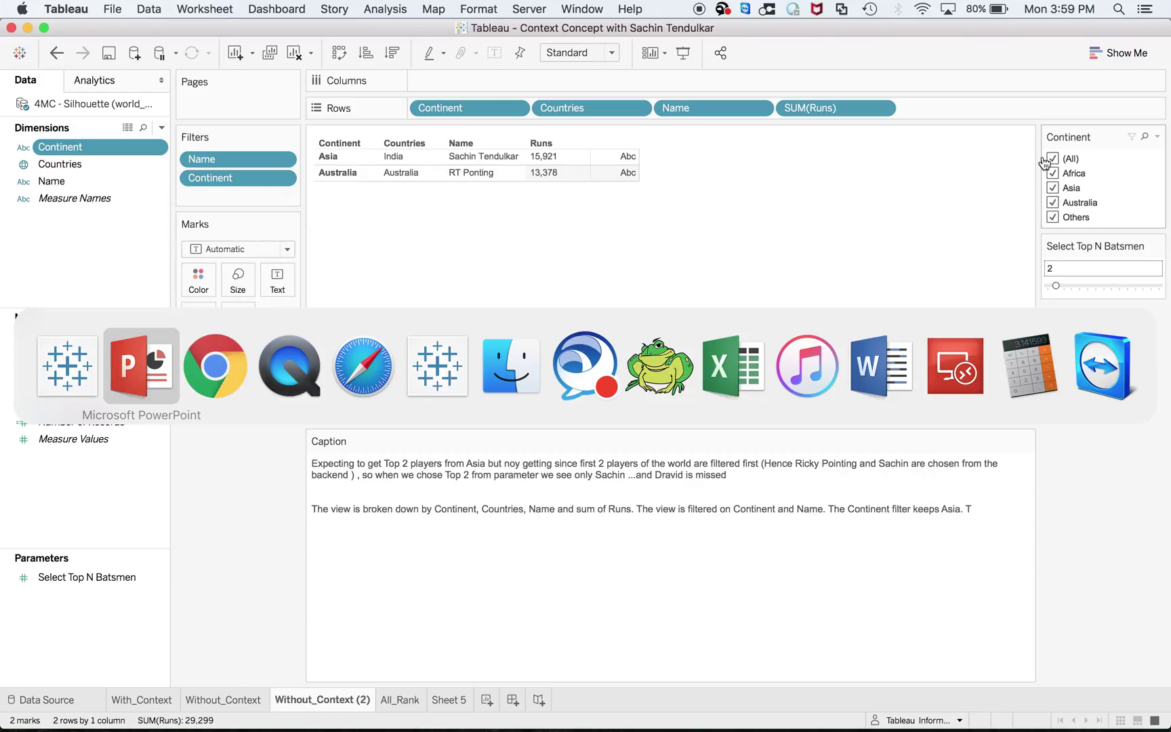
key("super+Tab")
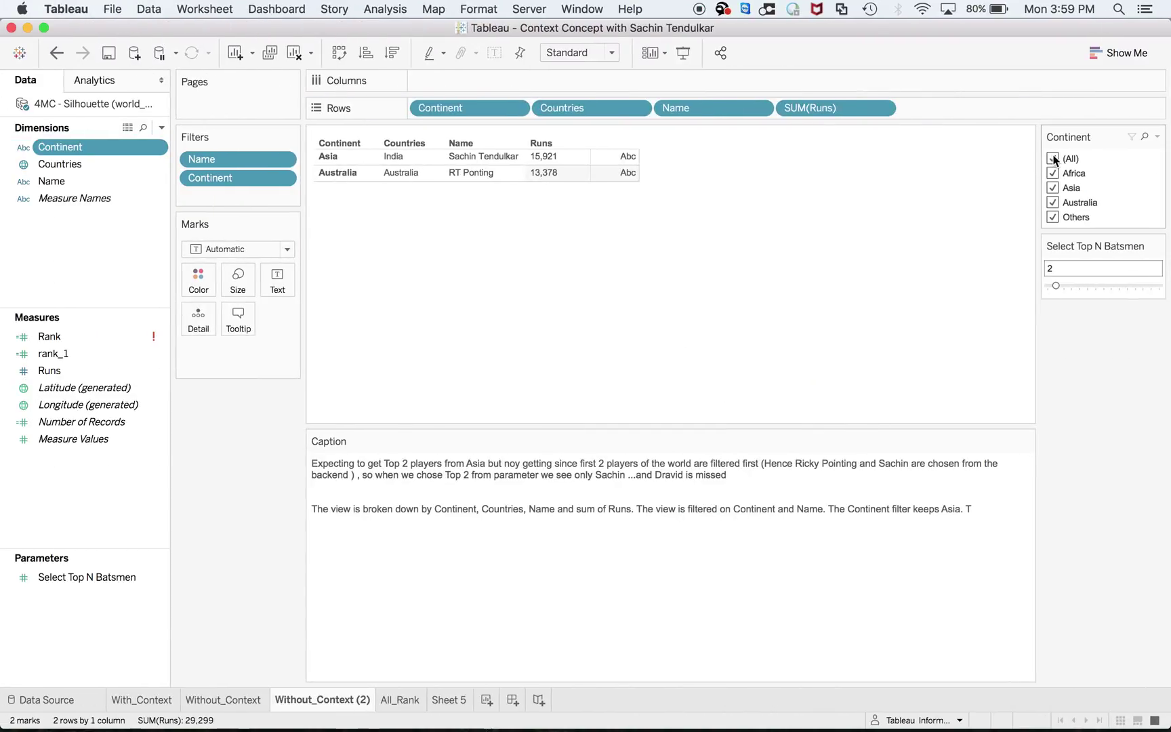
left_click(1053, 158)
left_click(1052, 188)
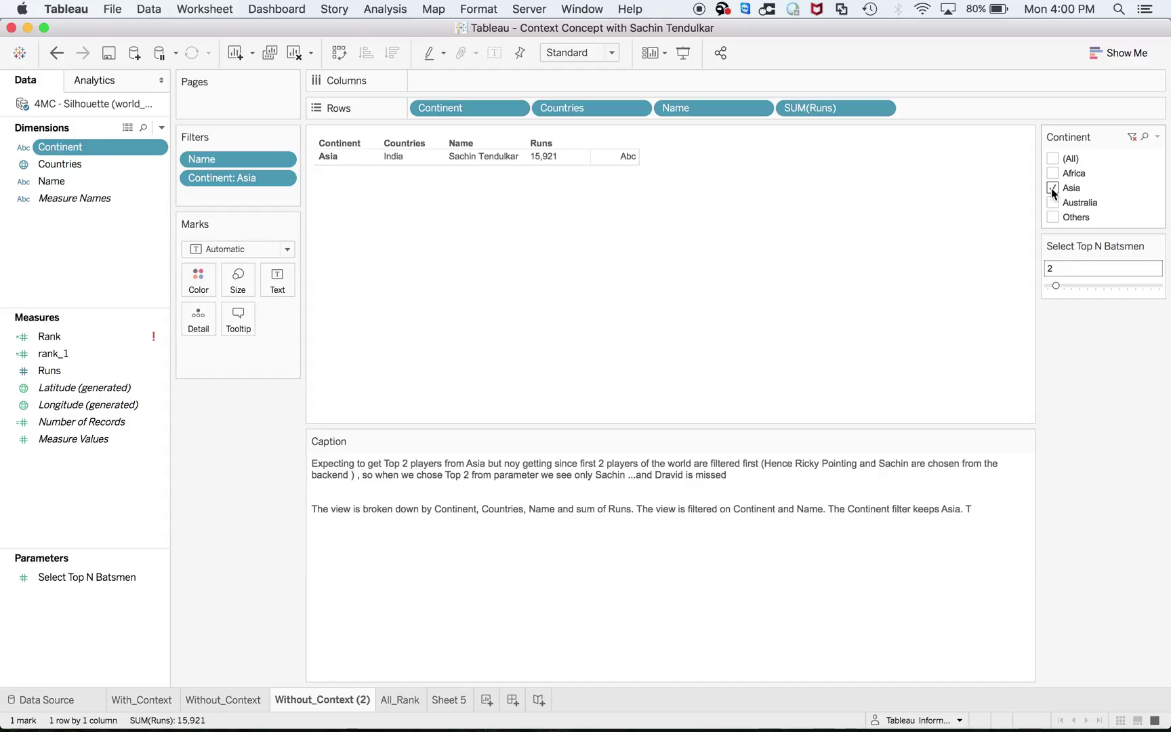
Advance the slideshow to slide 27, Context Filters, and return to the Tableau workbook
key("super+Tab")
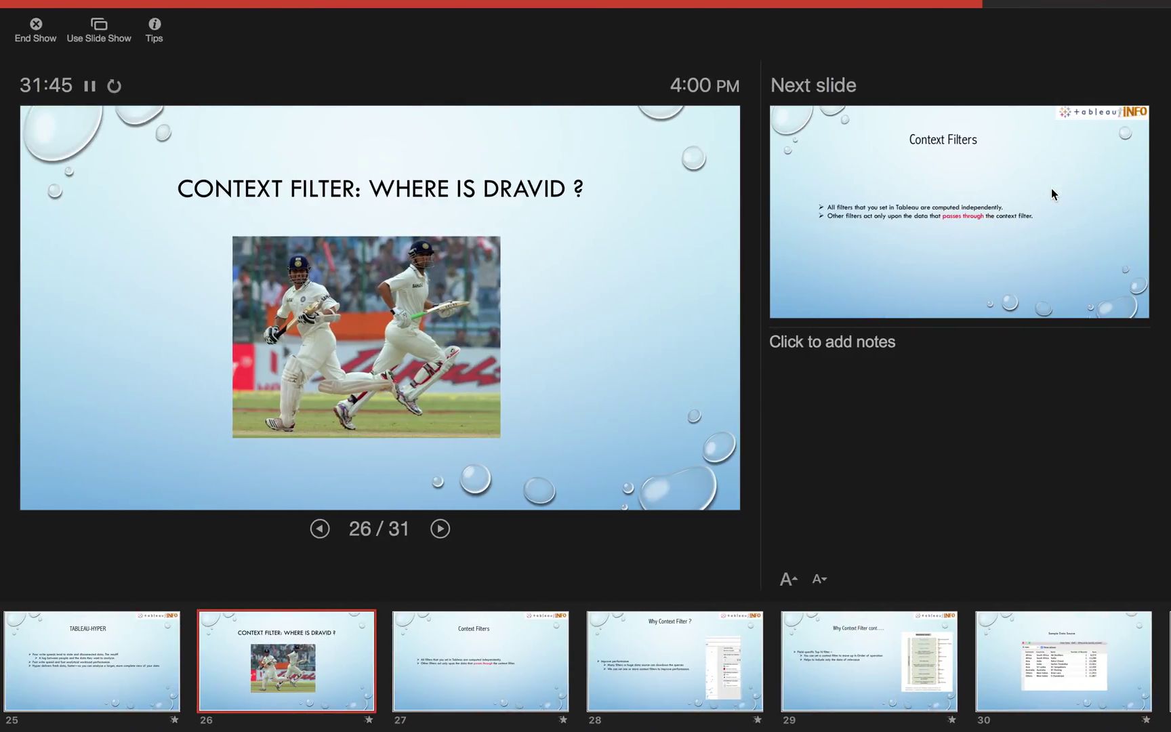
key("Right")
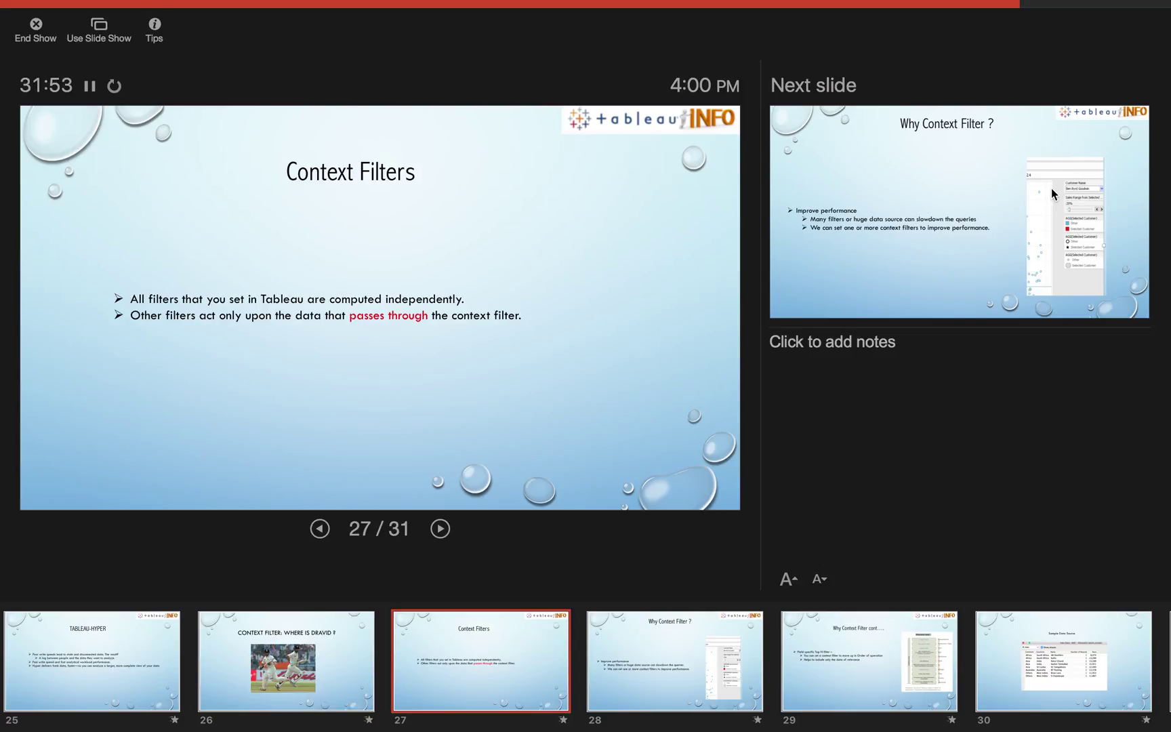
key("super+Tab")
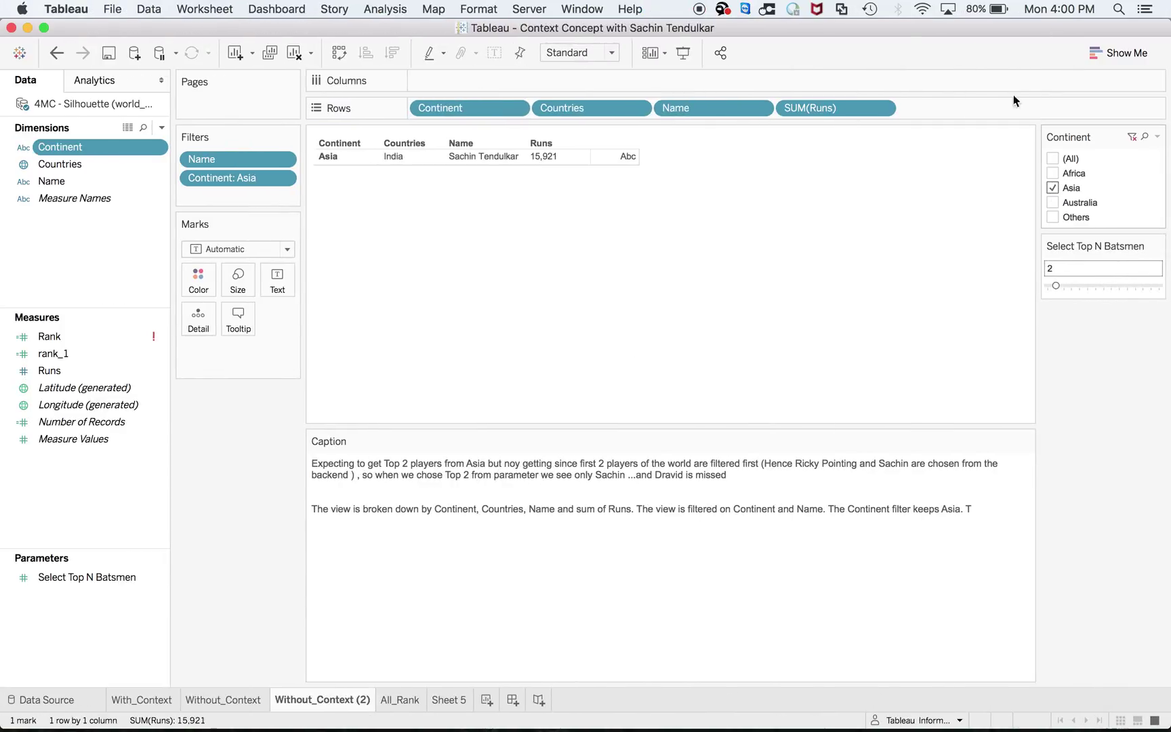
Show a Countries filter card with every country included, then switch to PowerPoint
right_click(98, 169)
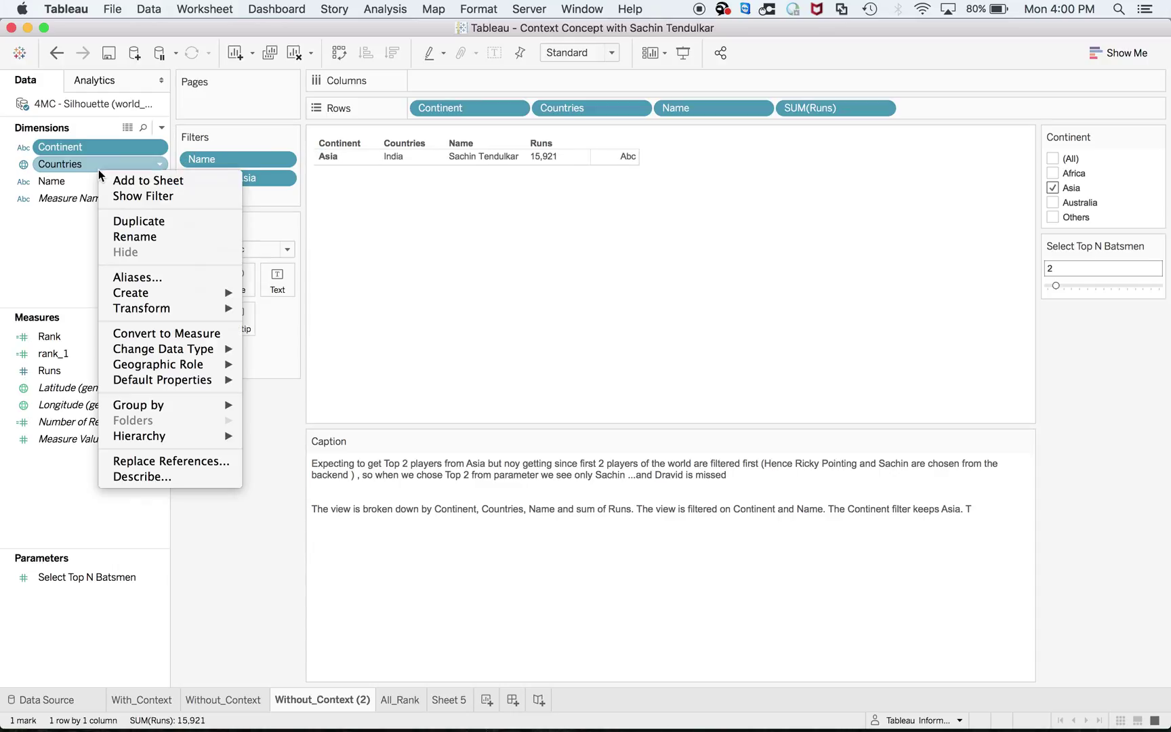
left_click(116, 197)
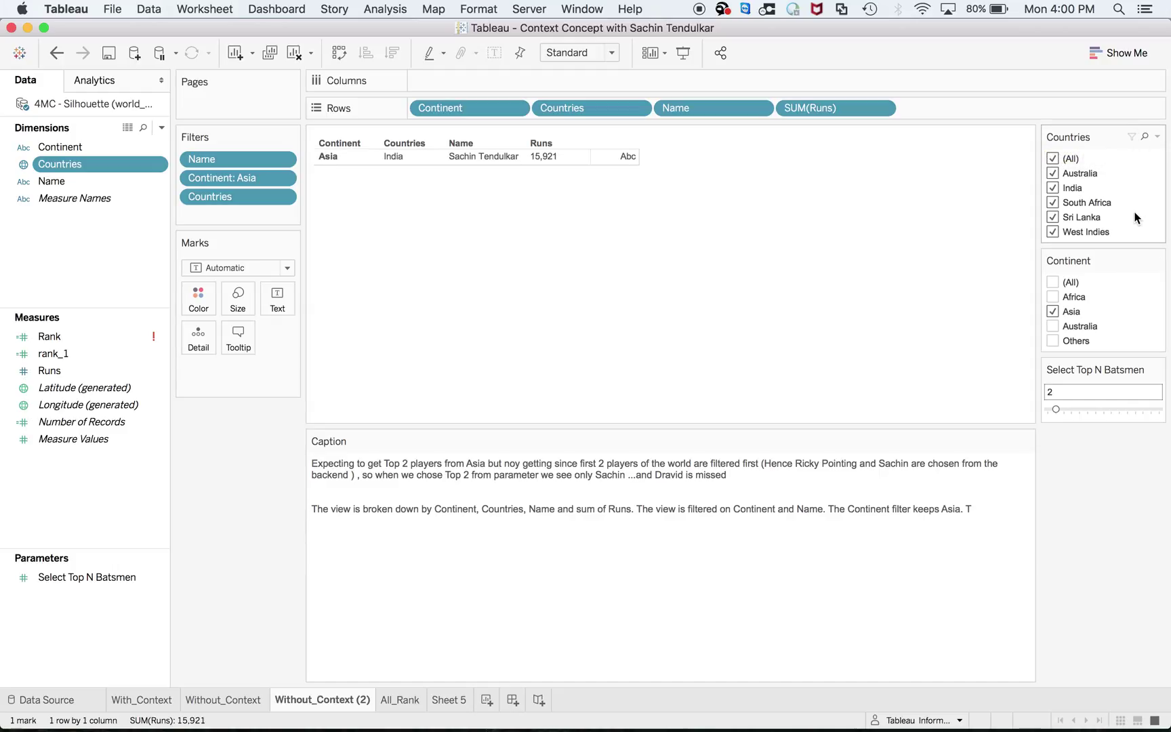
key("super+Tab")
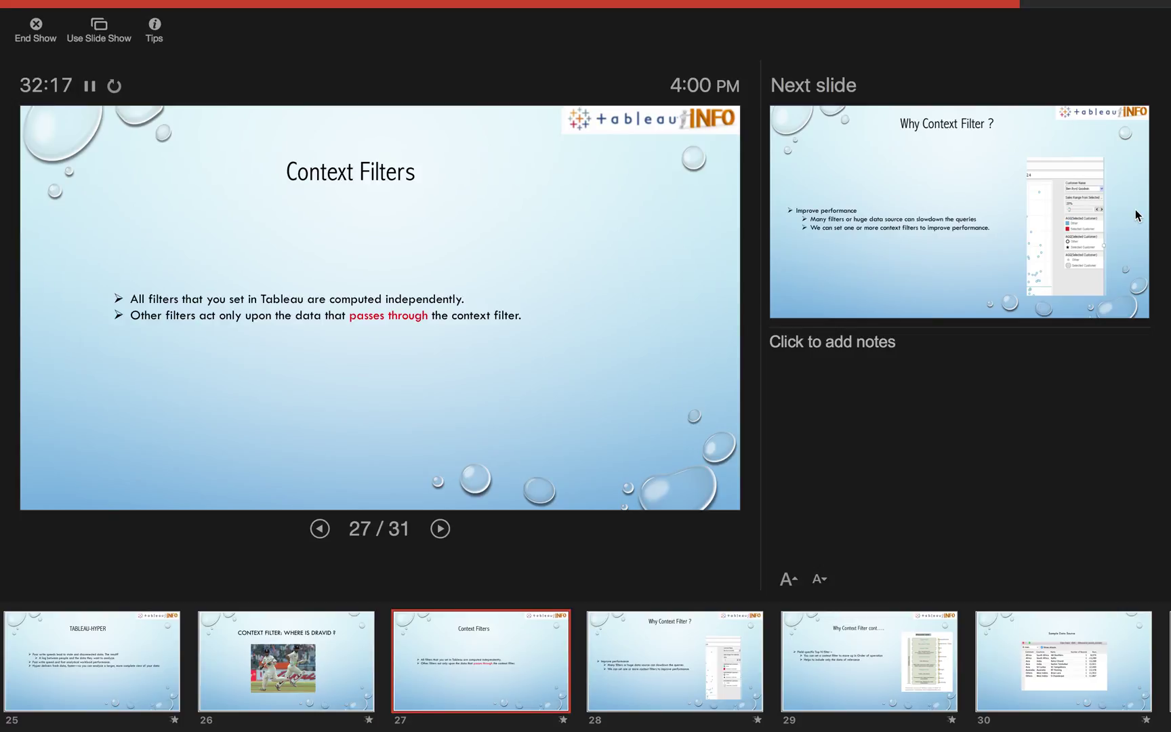
key("ctrl+Left")
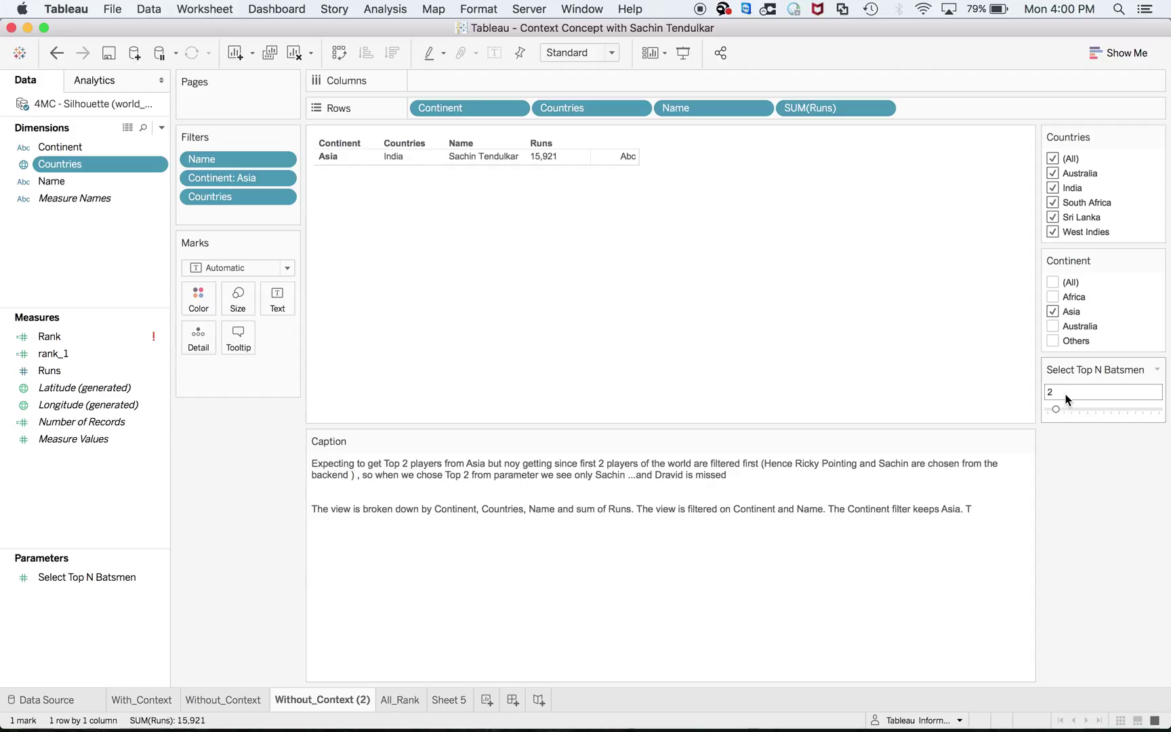
key("ctrl+Right")
Advance through both Why Context Filter slides to slide 29, then return to Tableau
key("Right")
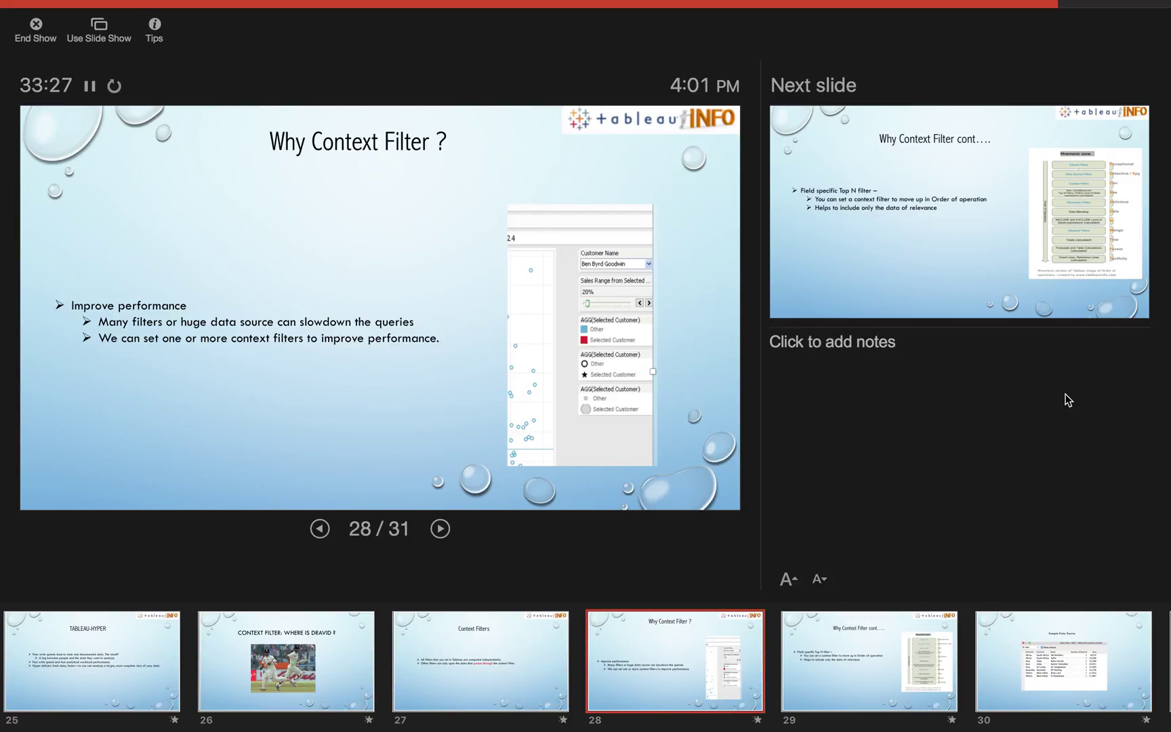
key("Right")
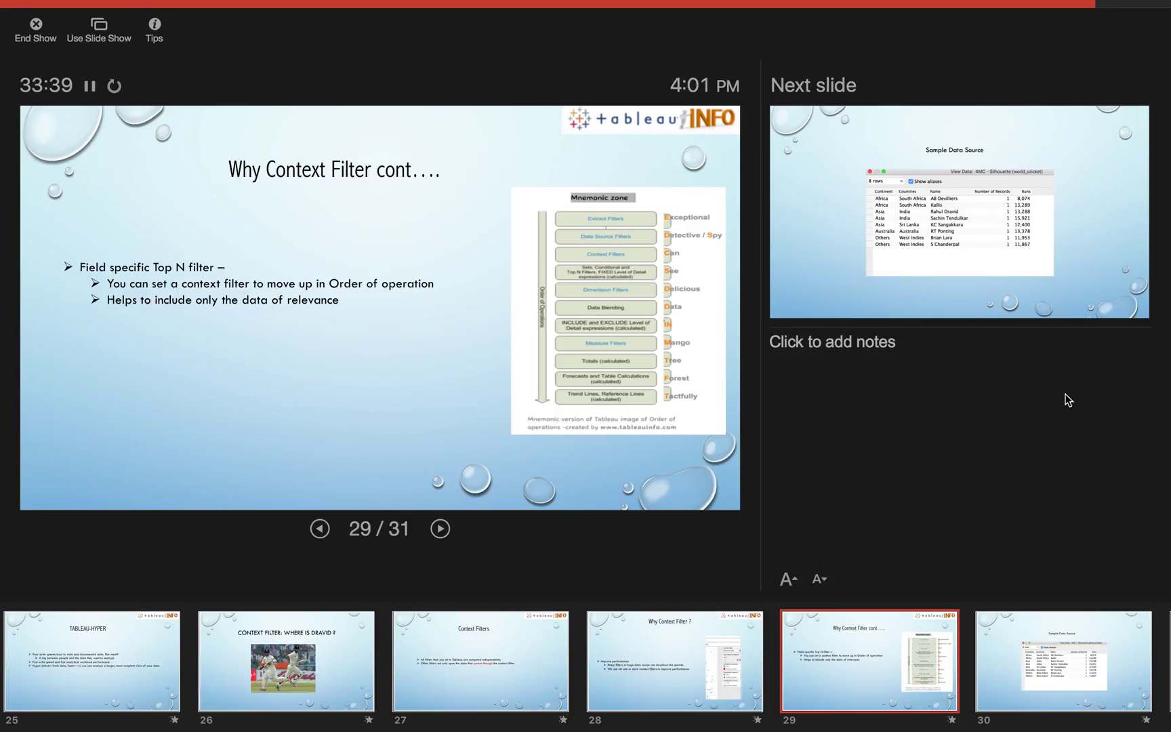
key("super+Tab")
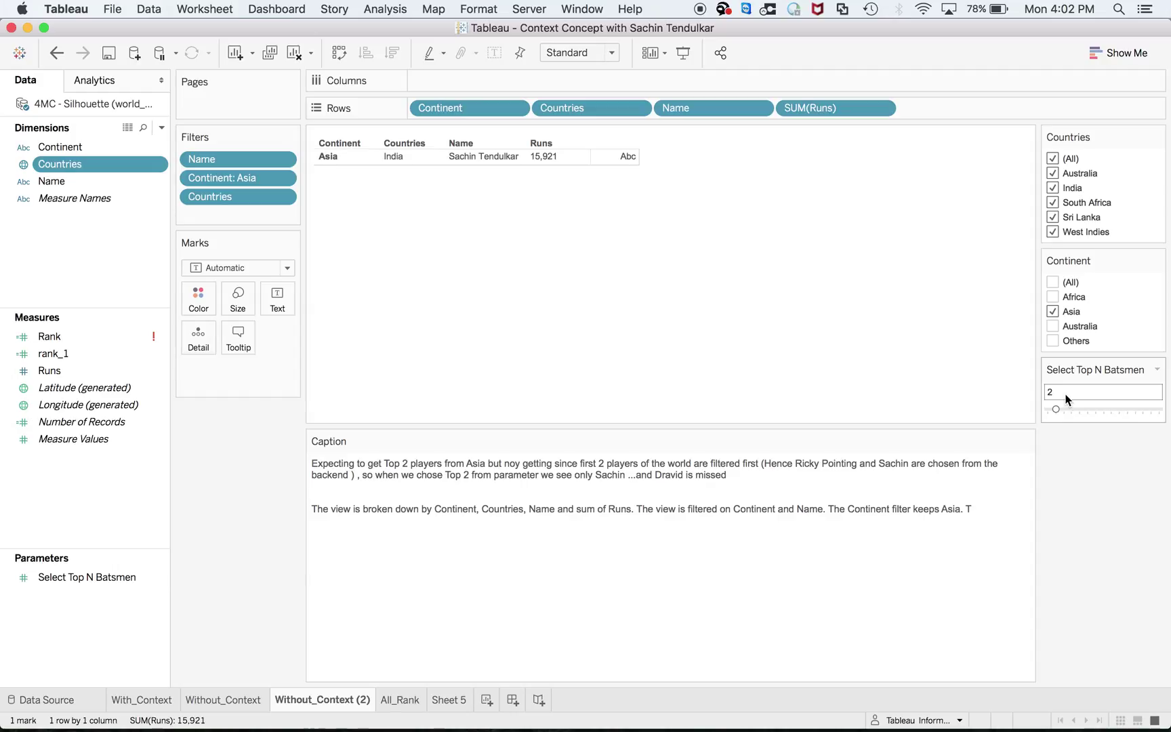
Leave the Tableau worksheet and start switching to Google Chrome
key("super+Tab")
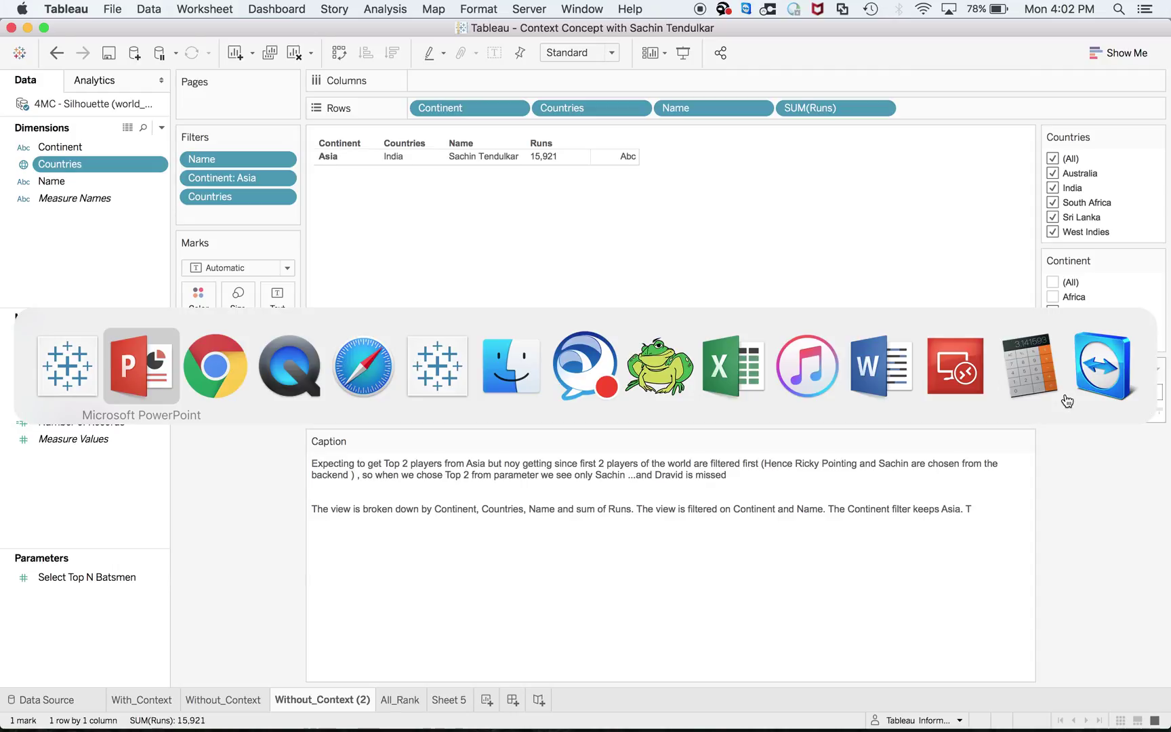
Bring up Chrome and open the Order of Operations page on tableauinfo.com
key("super+Tab")
mouse_move(678, 2)
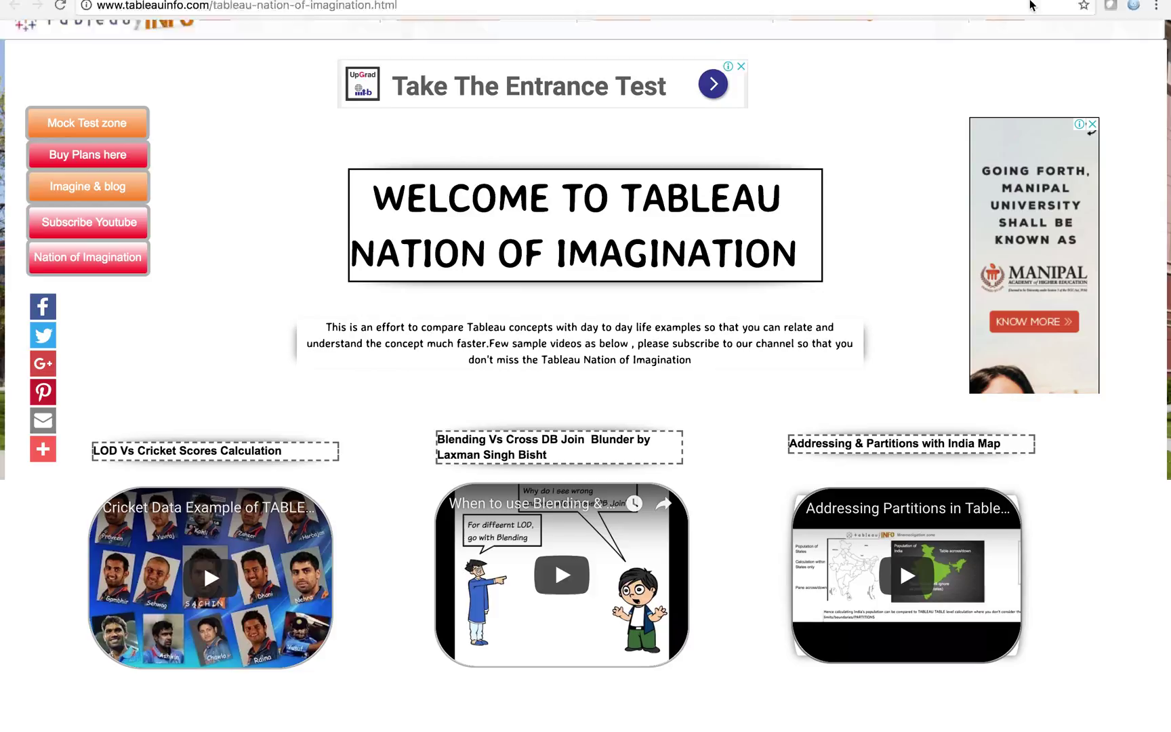
left_click(582, 40)
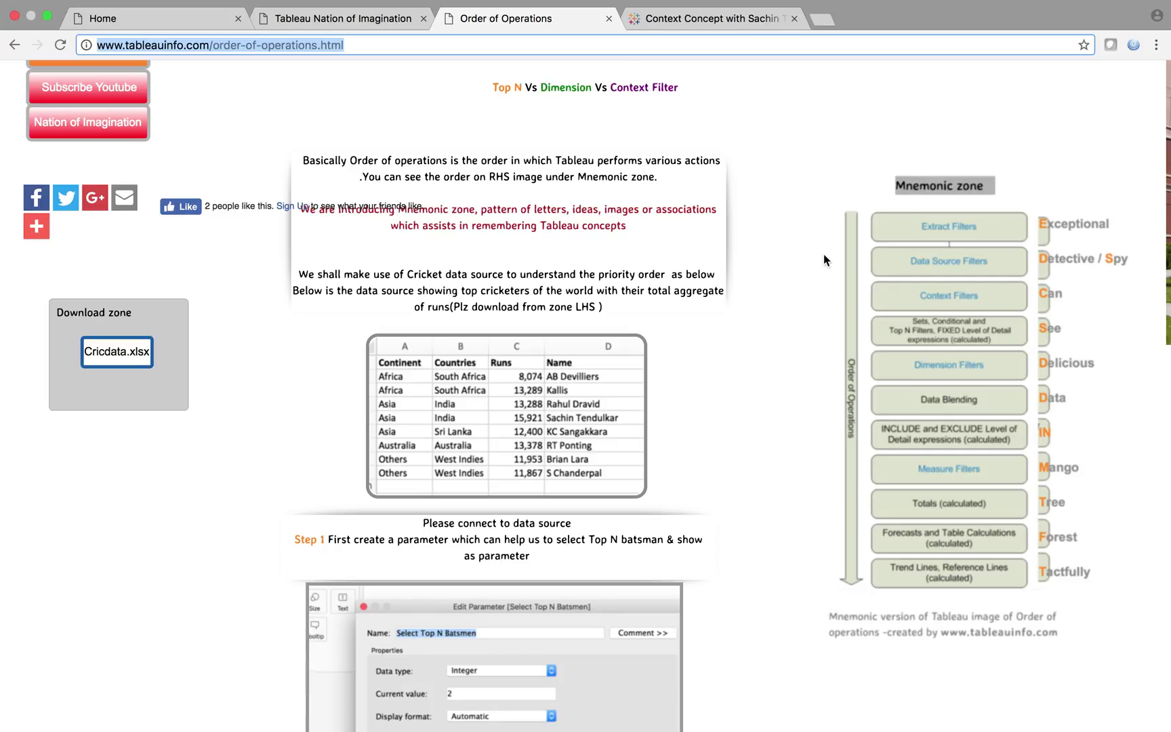
Compare the Order of Operations page with the Without_Context (2) worksheet, ending in Tableau
key("super+Tab")
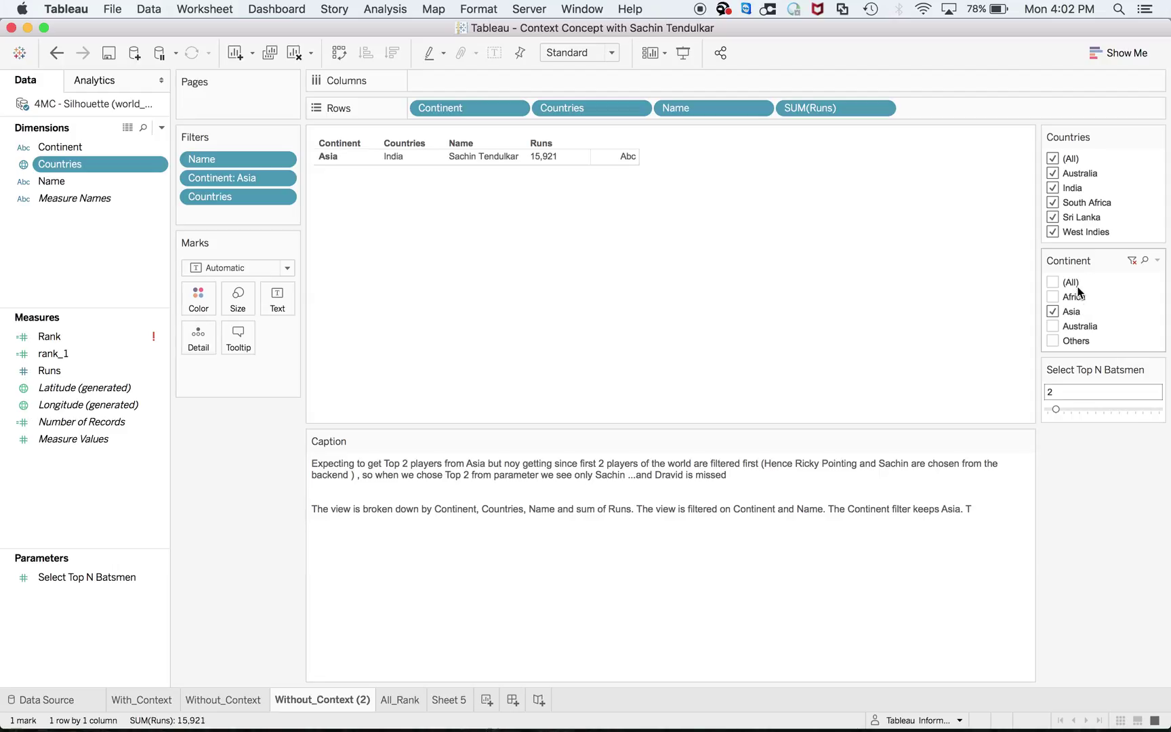
key("super+Tab")
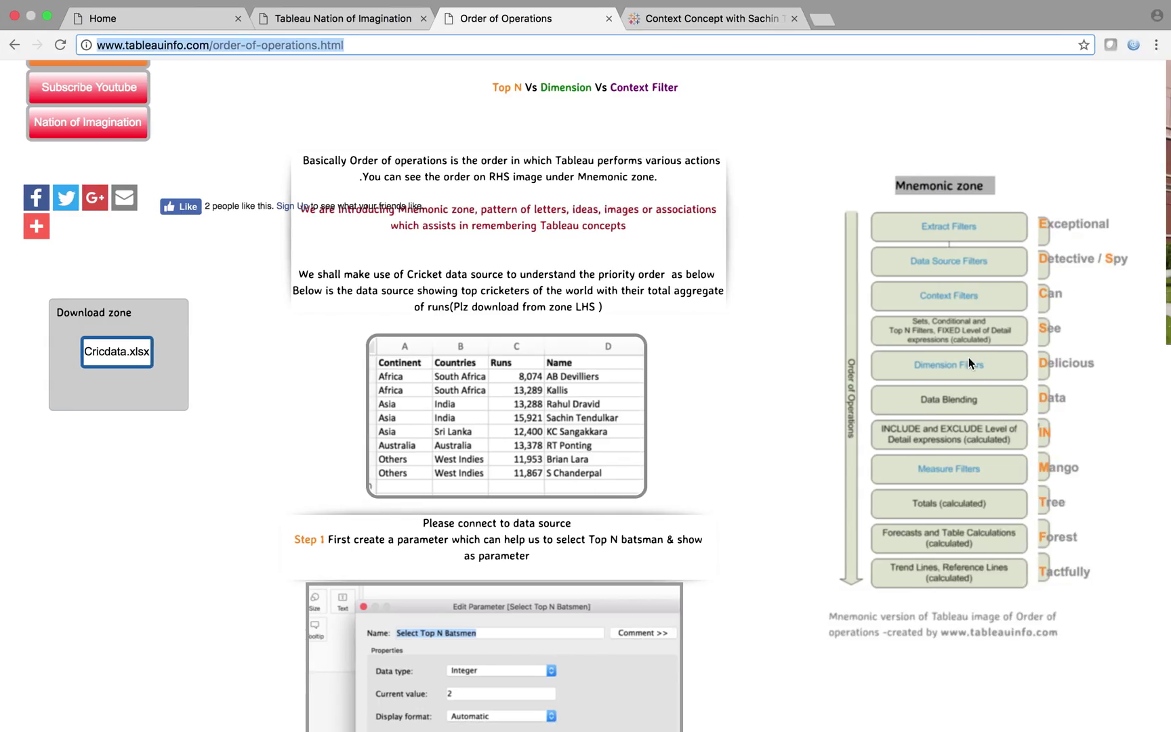
key("super+Tab")
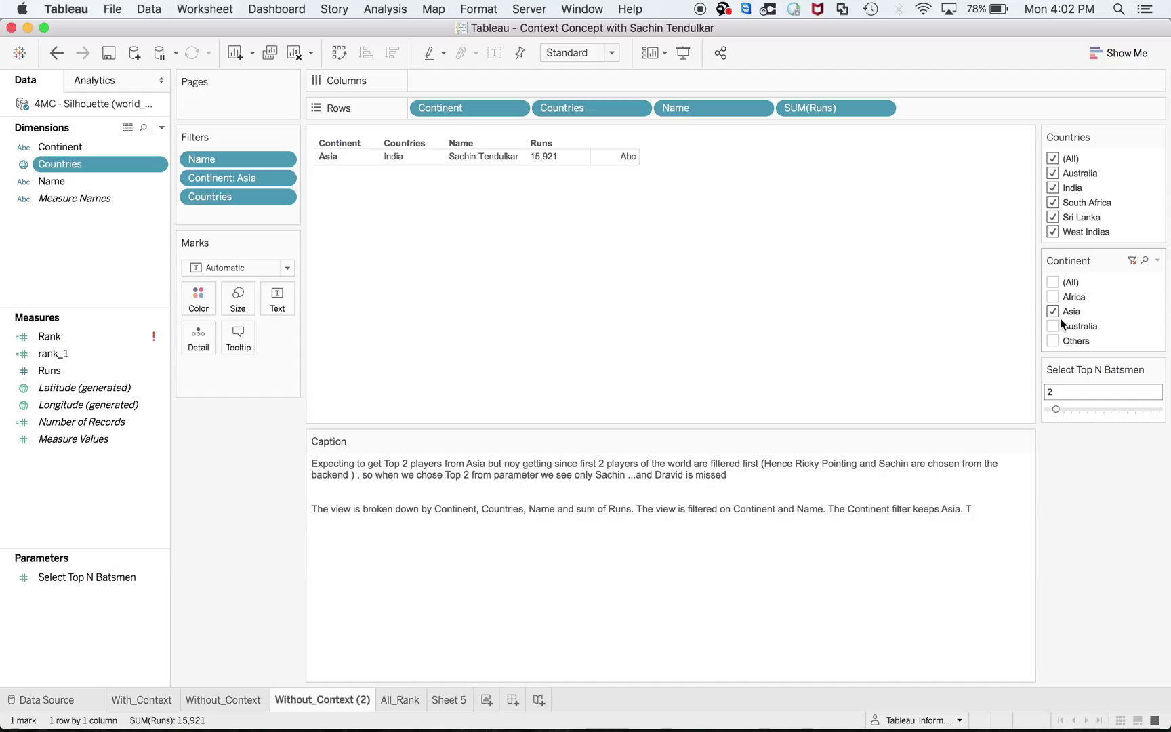
key("super+Tab")
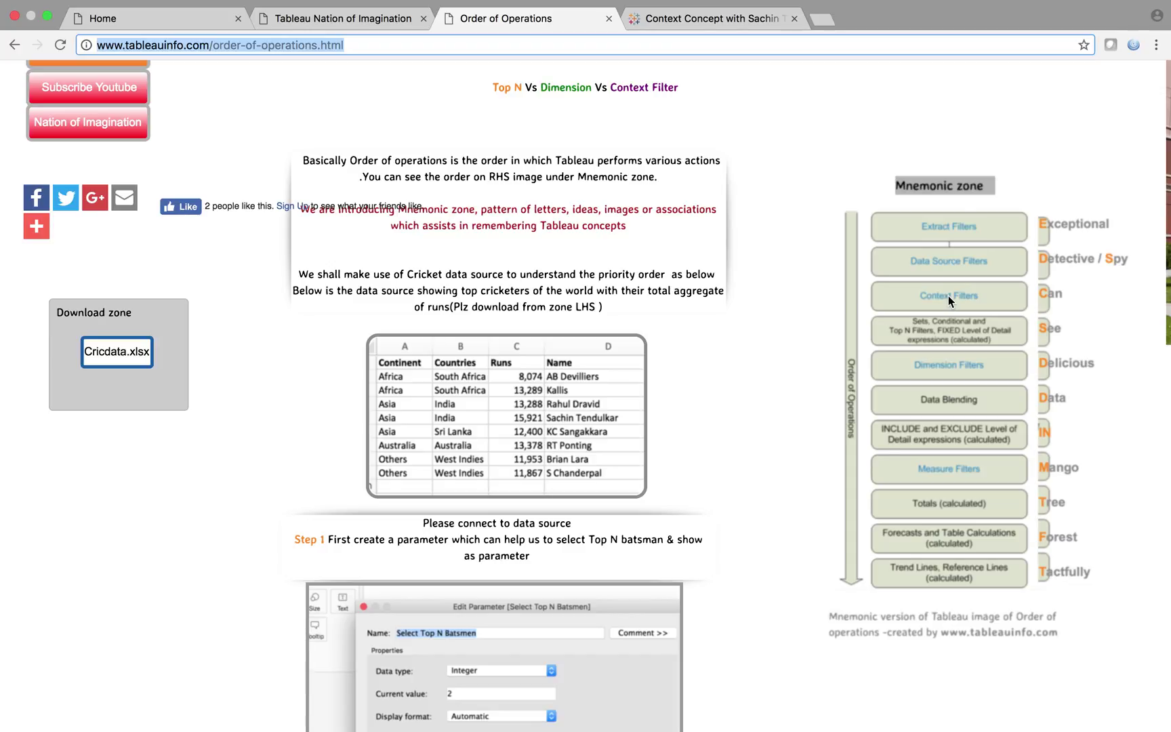
key("super+Tab")
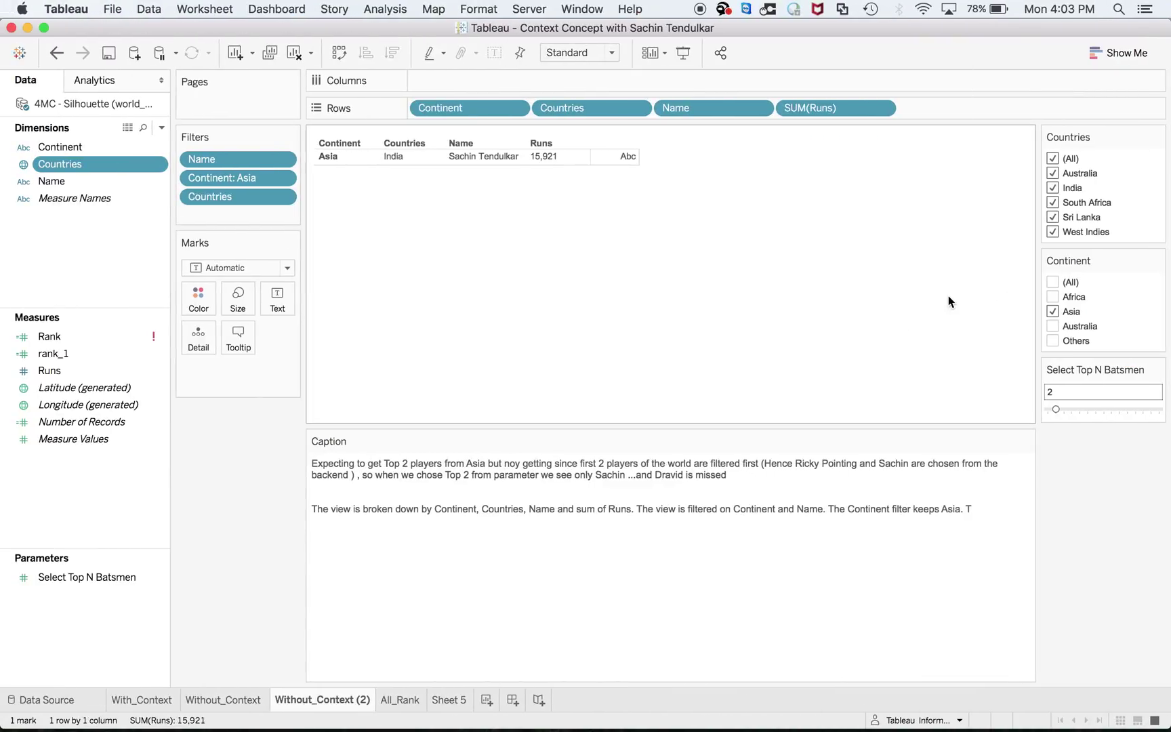
Add the Continent: Asia filter to context so Asia's top 2 become Dravid and Tendulkar
left_click(282, 180)
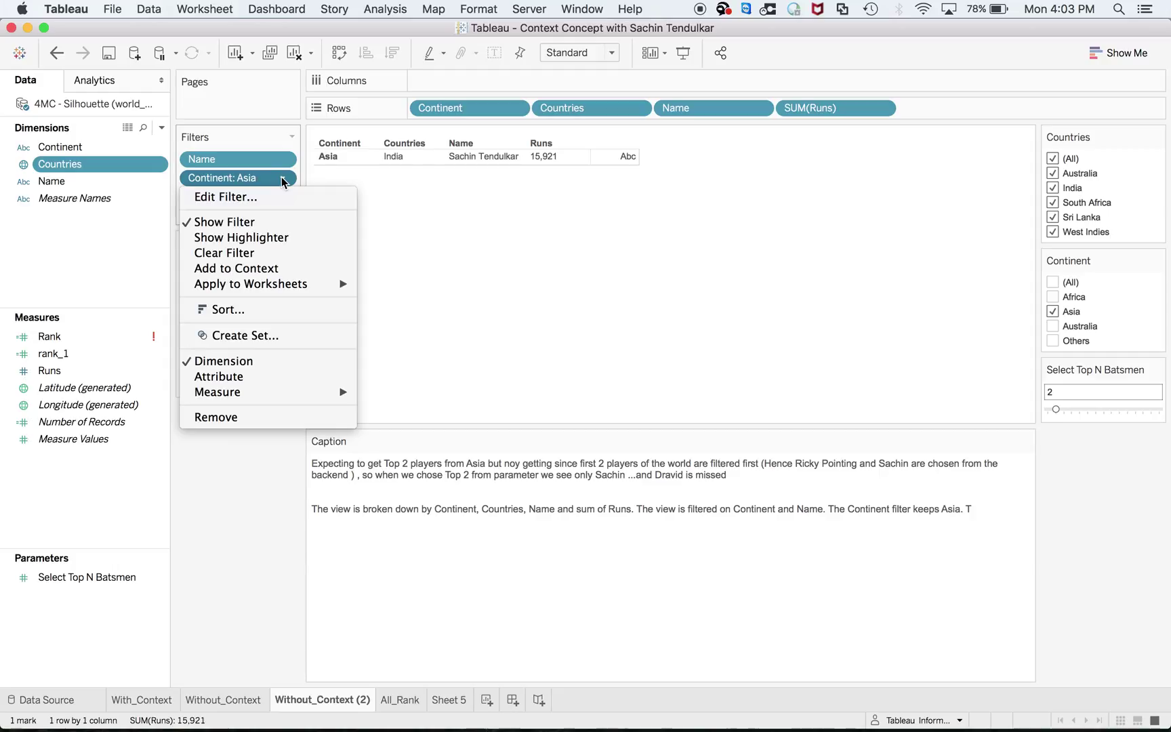
left_click(245, 269)
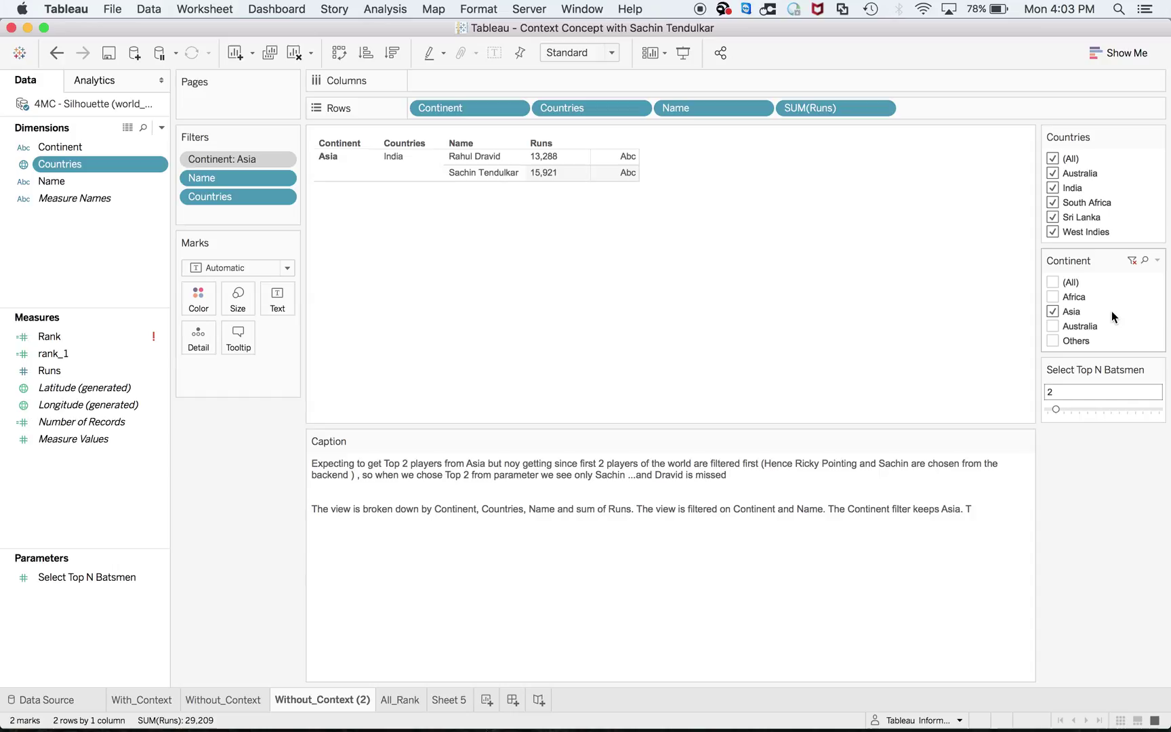
key("ctrl+Right")
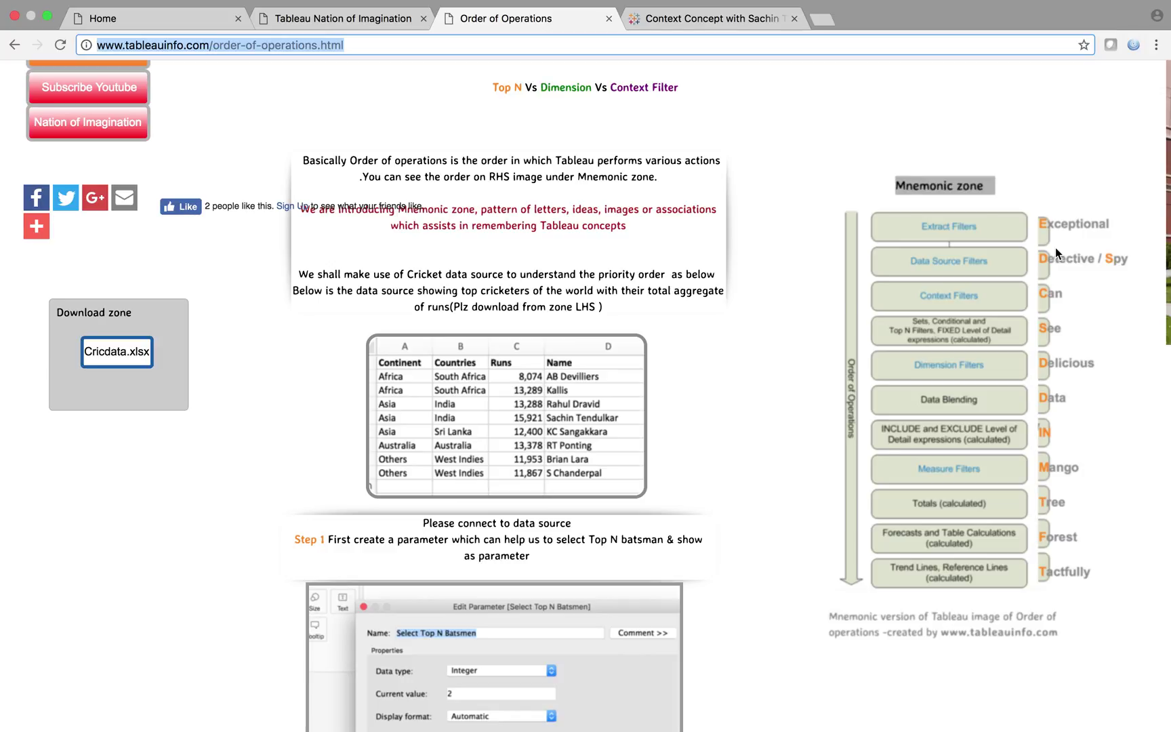
Bring up the PowerPoint slideshow on slide 30, Sample Data Source
key("super+Tab")
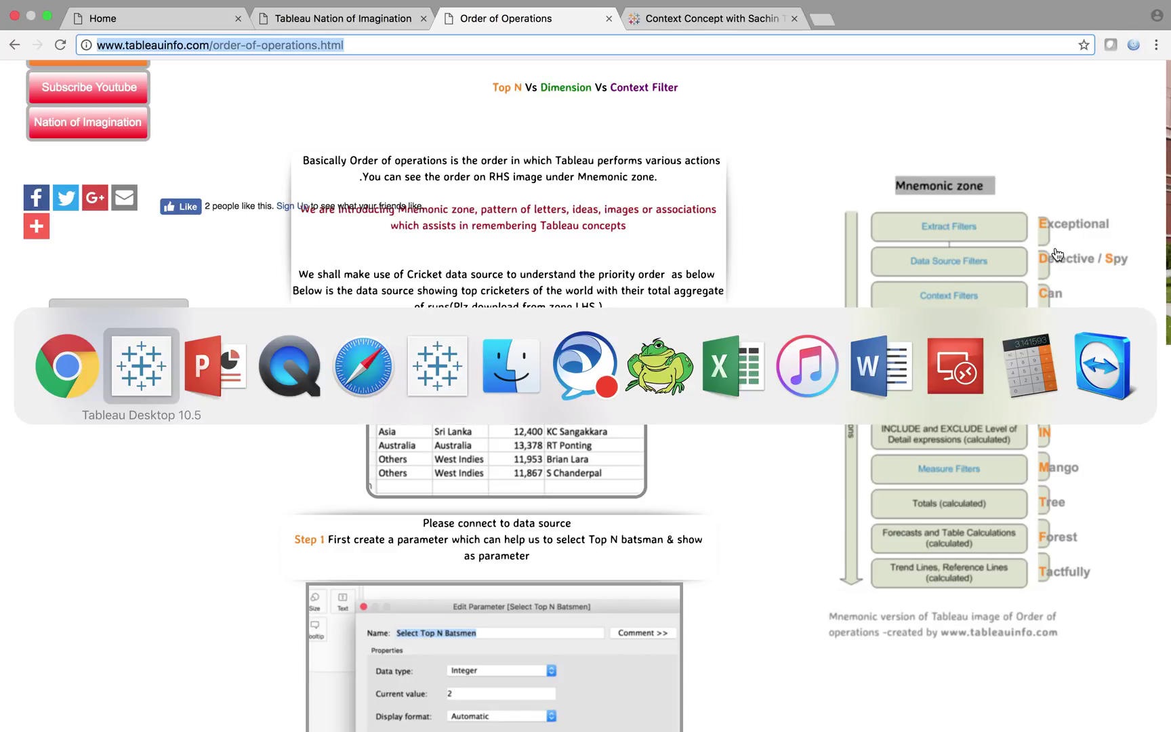
key("super+Tab")
key("super+Tab")
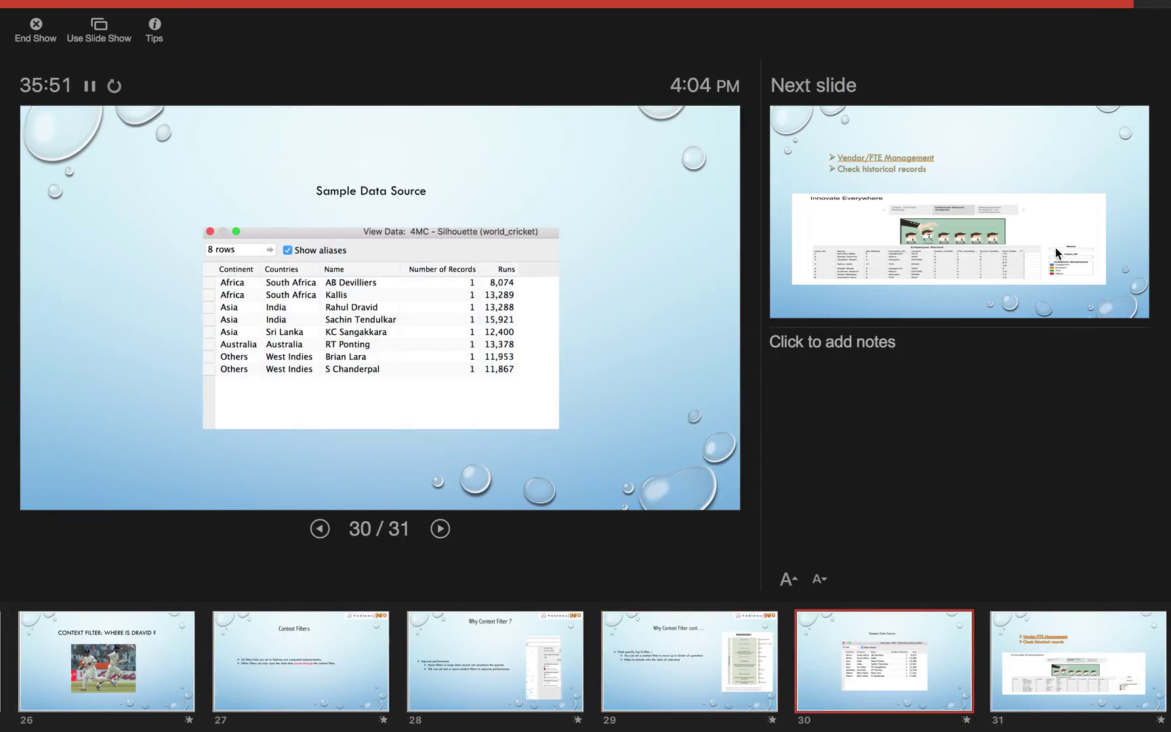
Keep the slideshow on slide 30 and return to Chrome's Order of Operations page
key("Right")
key("Left")
key("super+Tab")
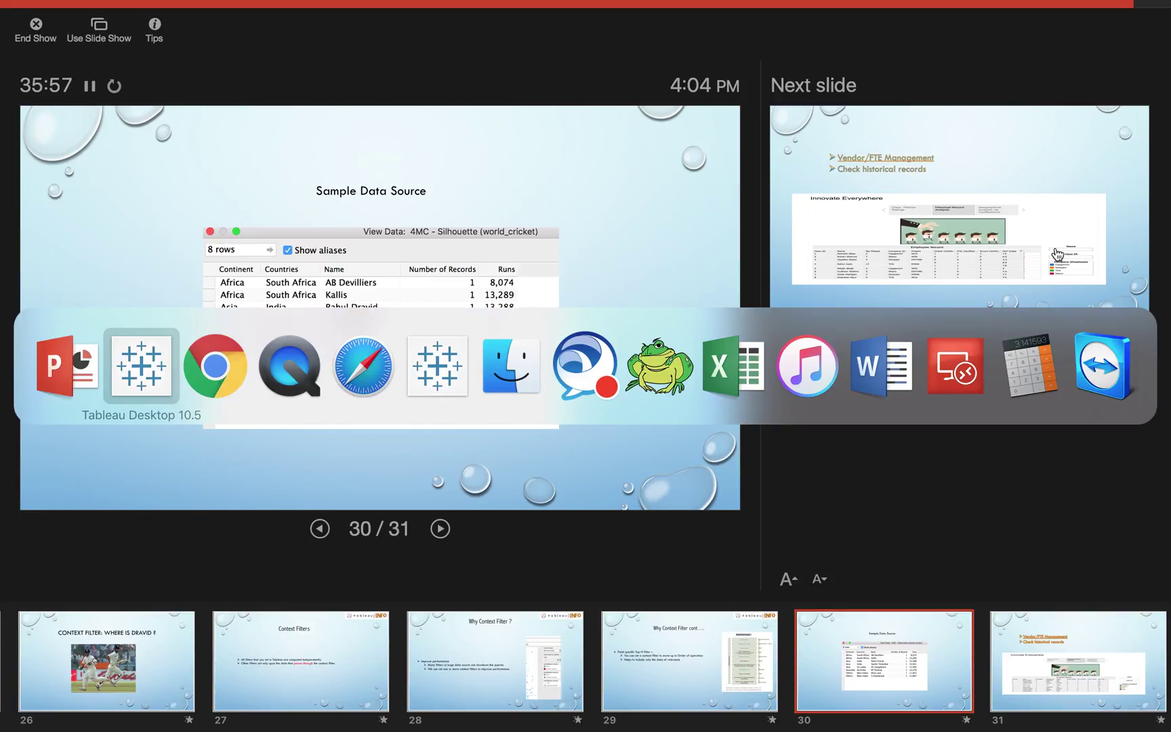
key("super+Tab")
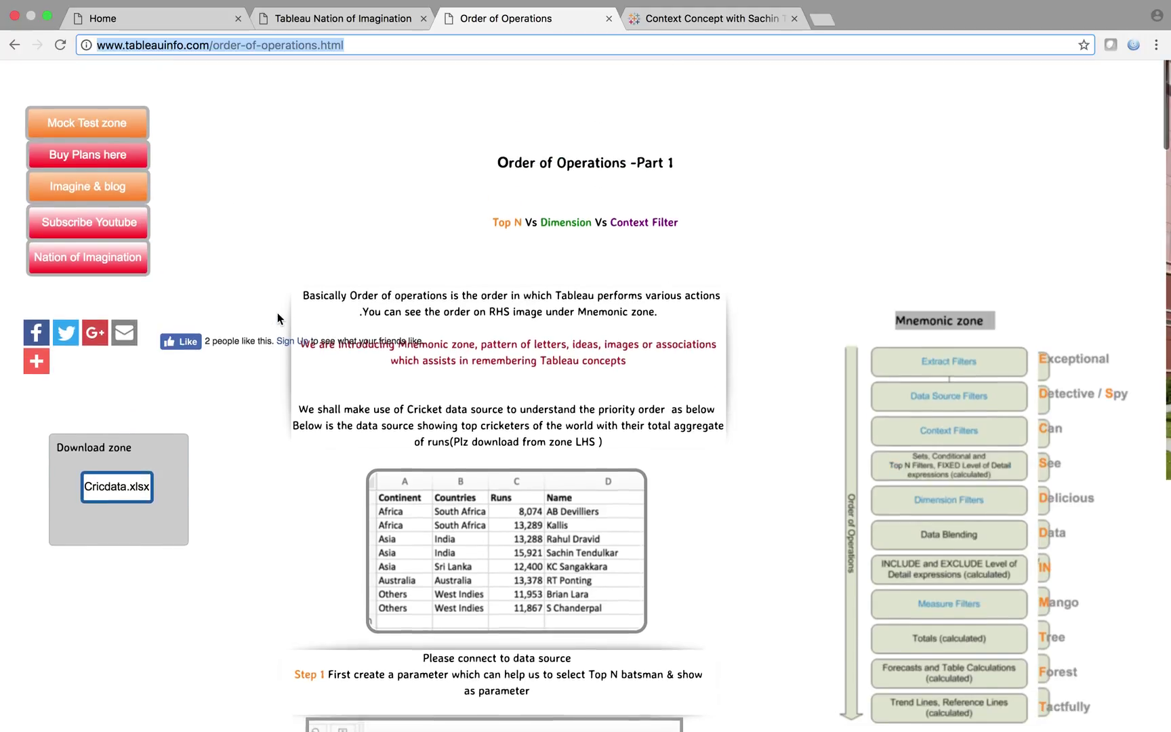
Scroll up toward the top of the Order of Operations -Part 1 page
scroll(291, 320, "up", 3)
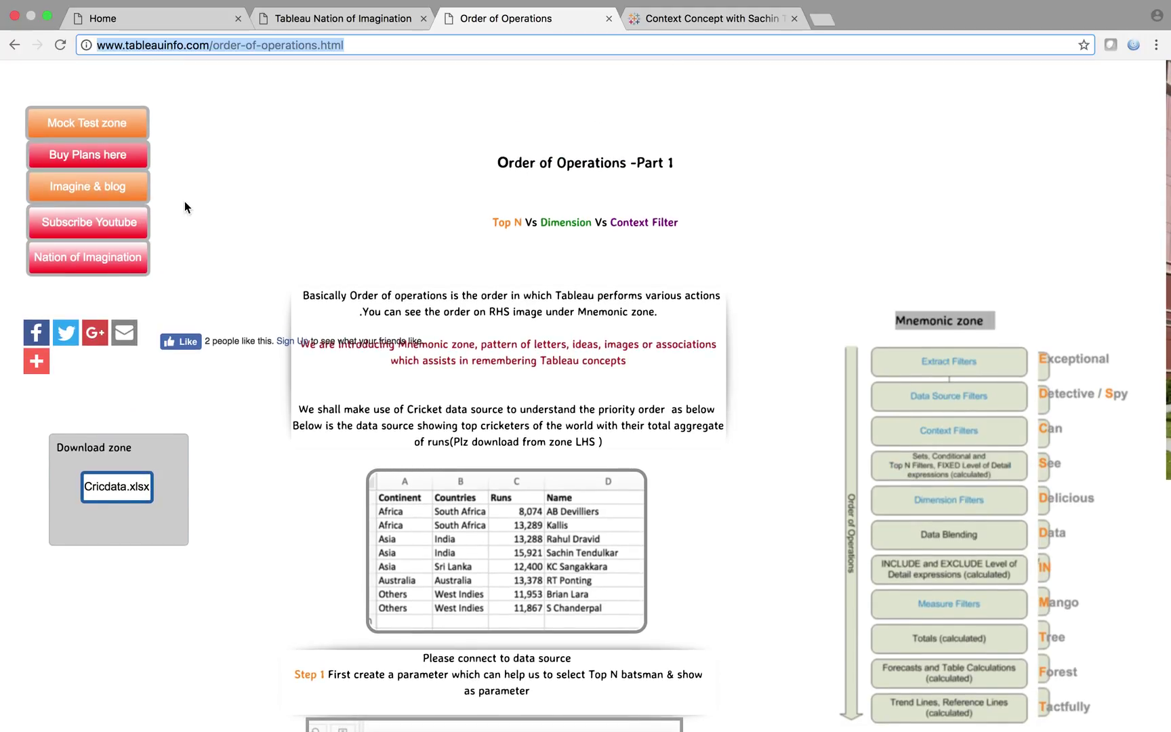